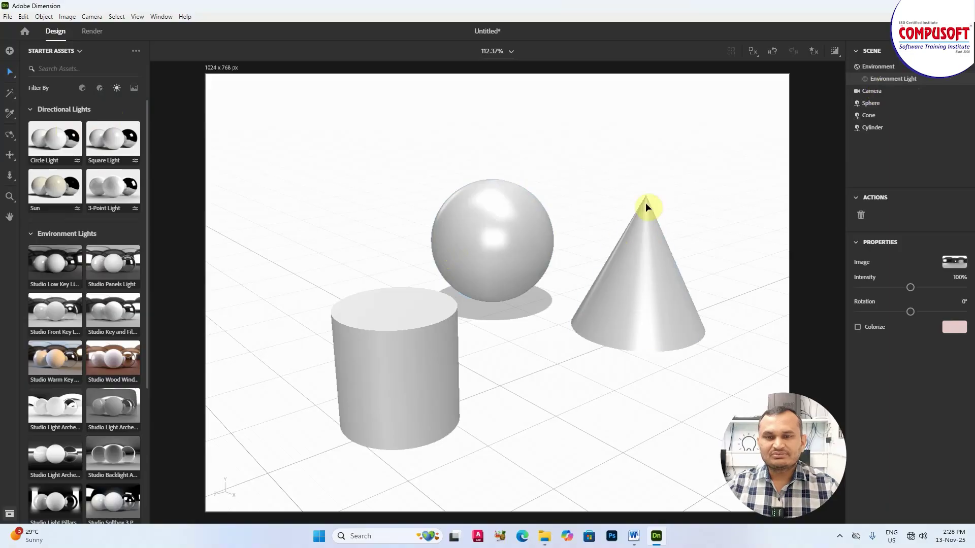
Set the environment light's intensity to 113% and its rotation to 38°.
left_click(636, 179)
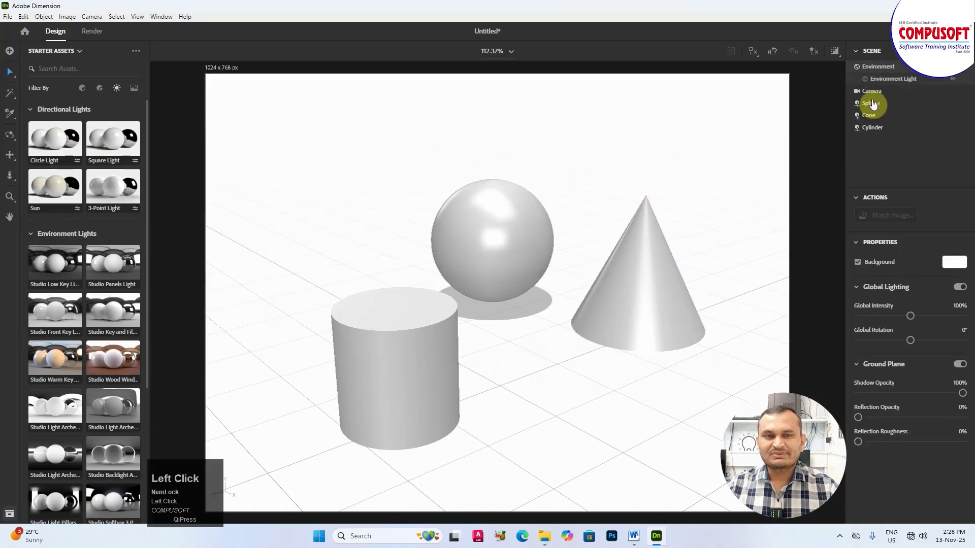
left_click(903, 84)
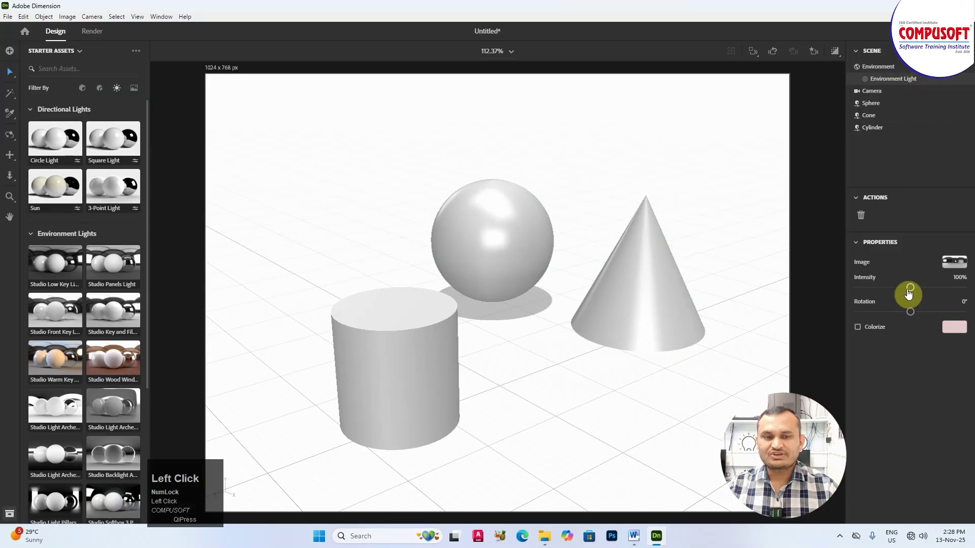
left_click_drag(912, 291, 921, 321)
Colorize the environment light with a very pale pink, almost white colour.
left_click(872, 326)
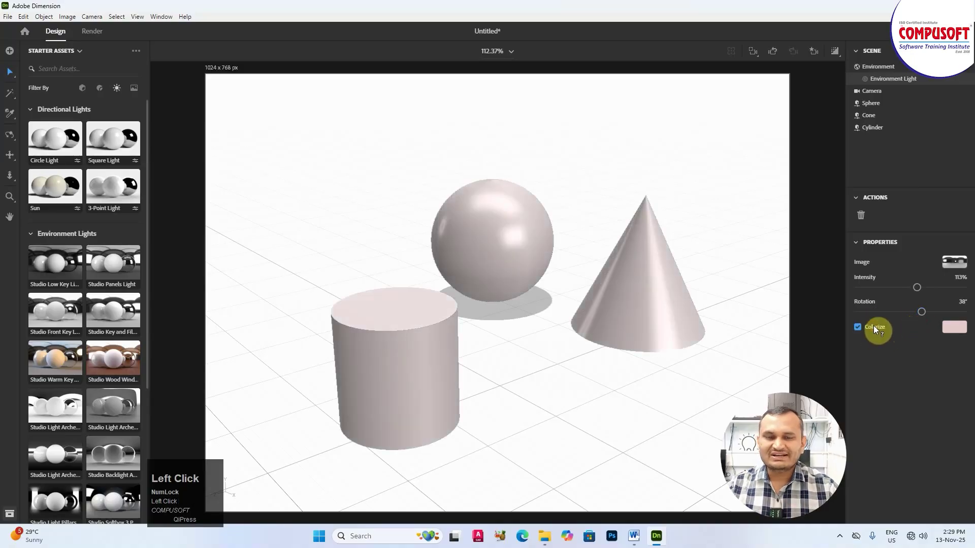
left_click(951, 334)
left_click_drag(861, 343, 807, 254)
left_click(932, 184)
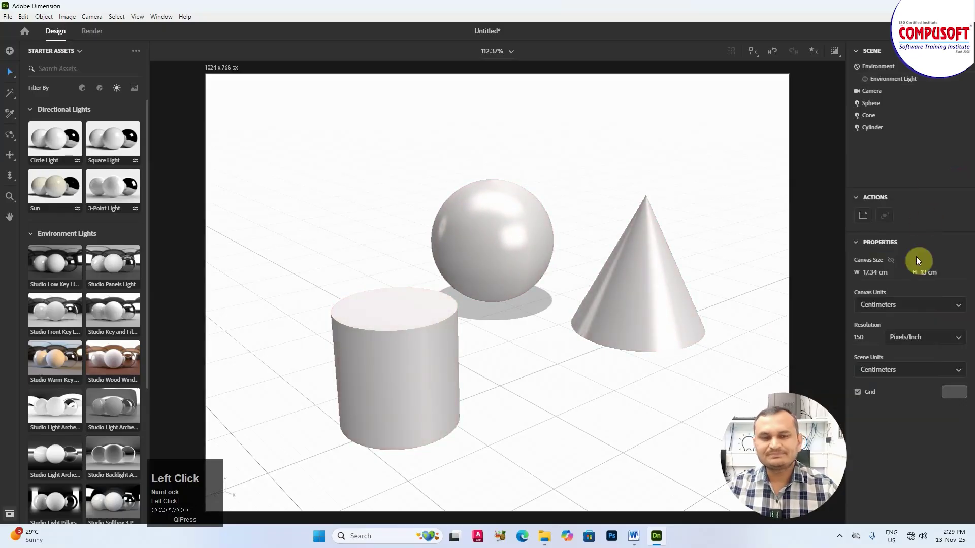
Delete the environment light and add the Studio Wood Wind... preset in its place, at 88% intensity and 40° rotation.
left_click(897, 80)
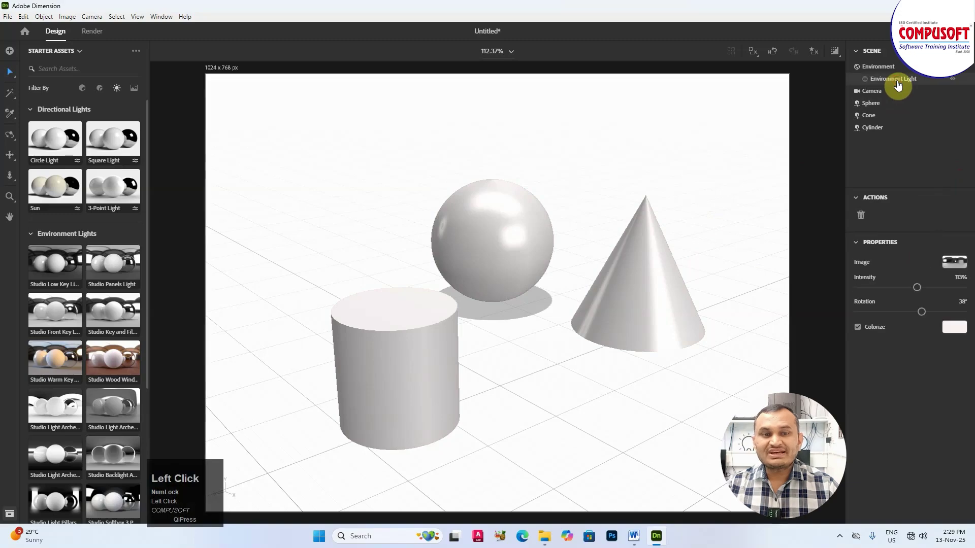
left_click(862, 216)
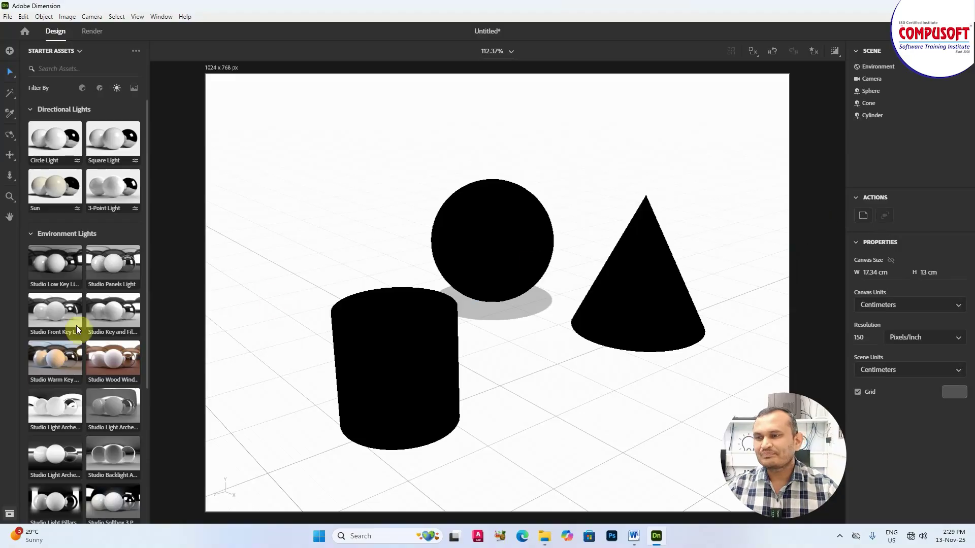
left_click(116, 358)
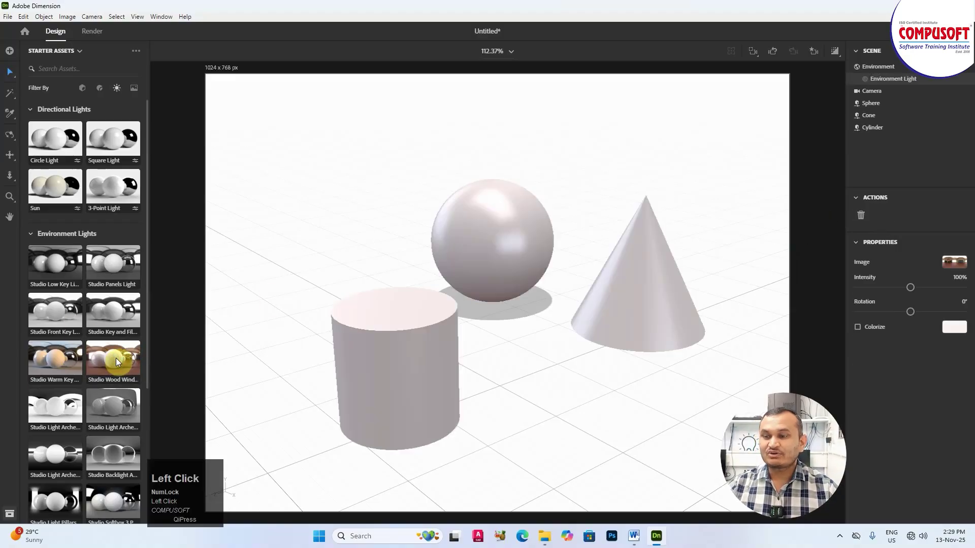
left_click_drag(910, 287, 921, 311)
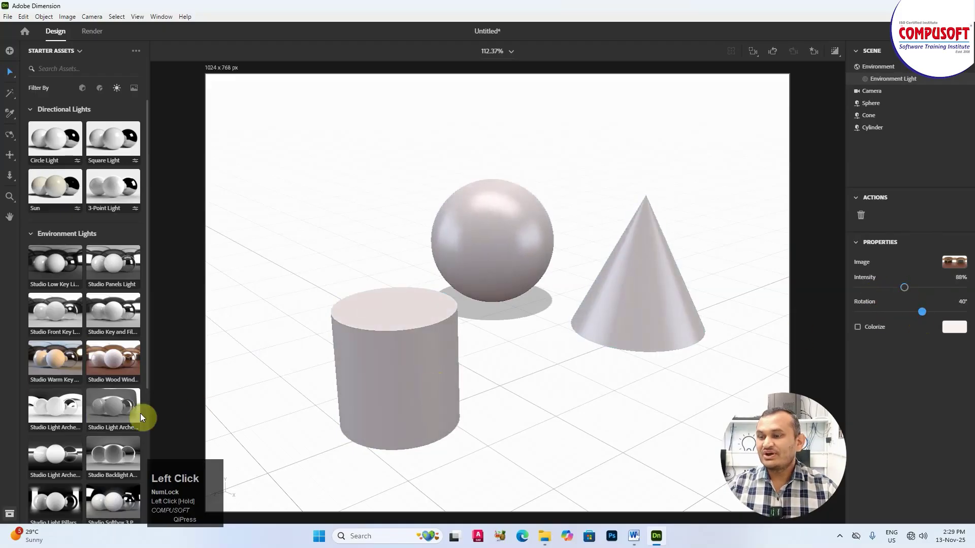
Try other studio environment light presets, ending with Studio Warm Key at 138% intensity and -9° rotation.
left_click(116, 404)
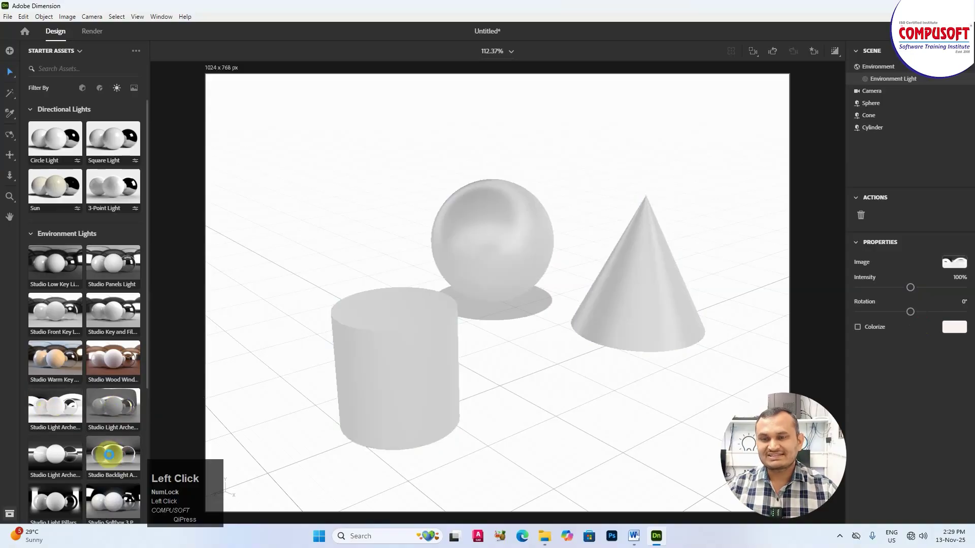
left_click(59, 456)
left_click(66, 358)
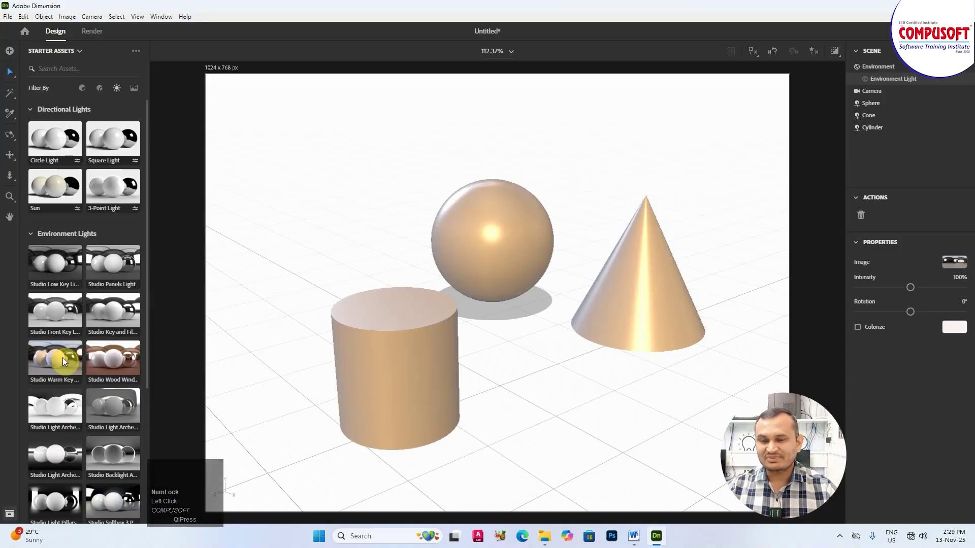
left_click_drag(911, 287, 909, 316)
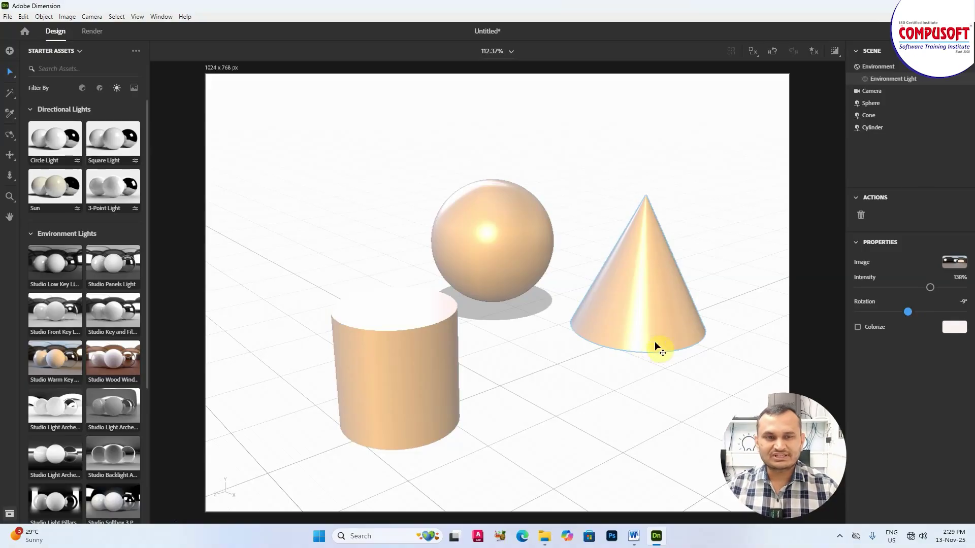
Browse for a new environment light image in HDRIs > Day > Day_009_b00abcdc, listing only HDR Images (*.exr, *.hdr).
left_click(912, 83)
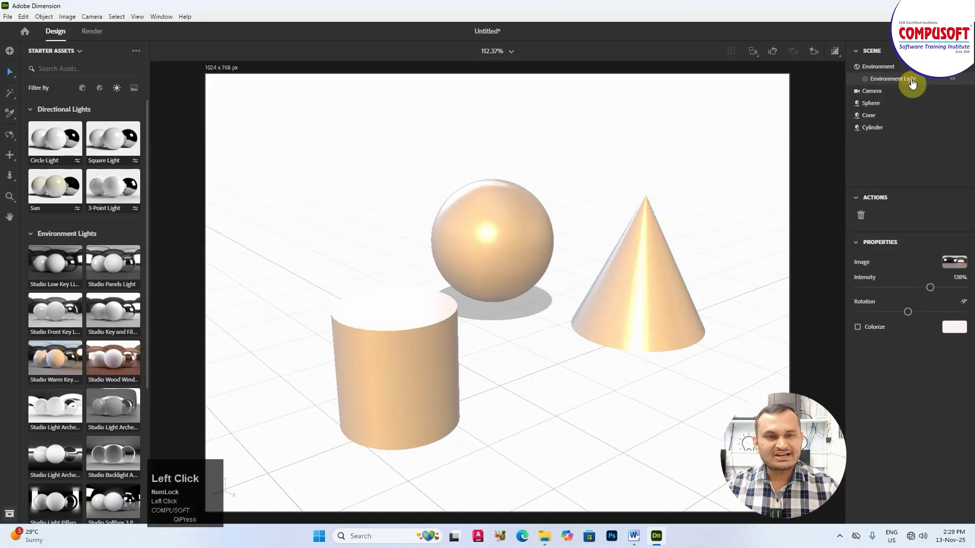
left_click(951, 264)
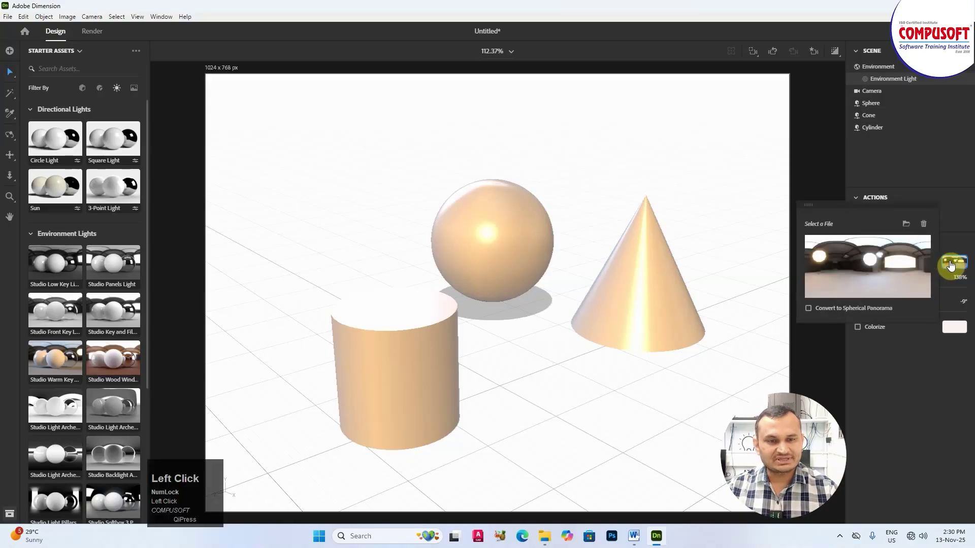
left_click(906, 225)
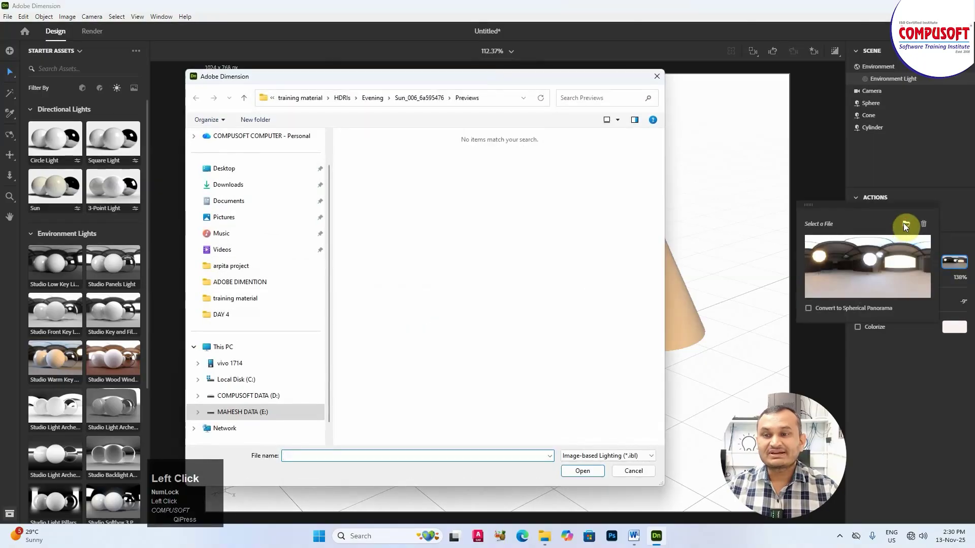
left_click(376, 100)
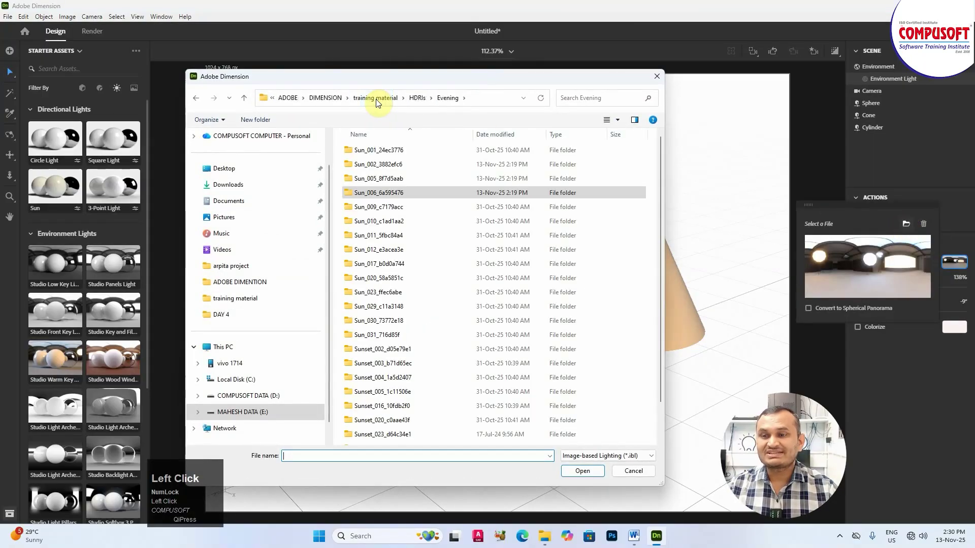
left_click(376, 99)
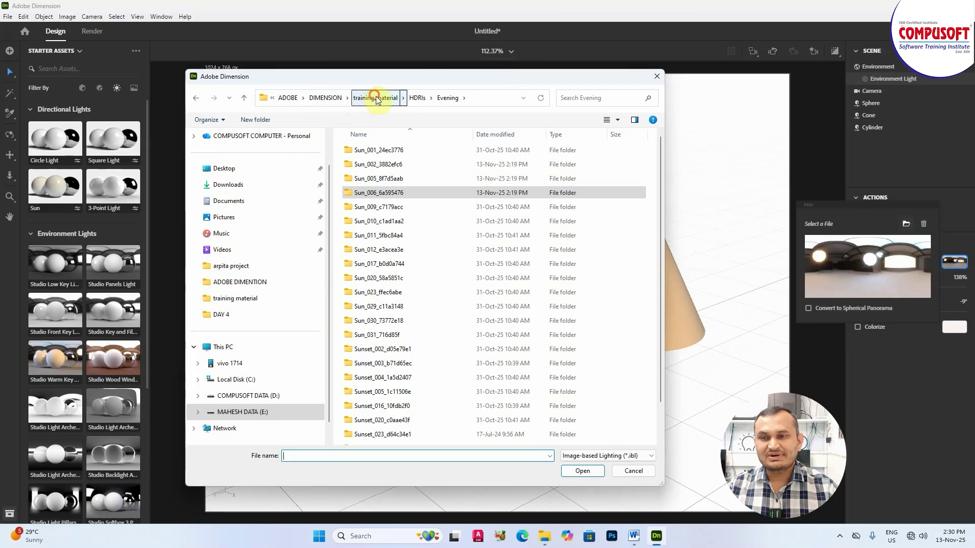
double_click(376, 155)
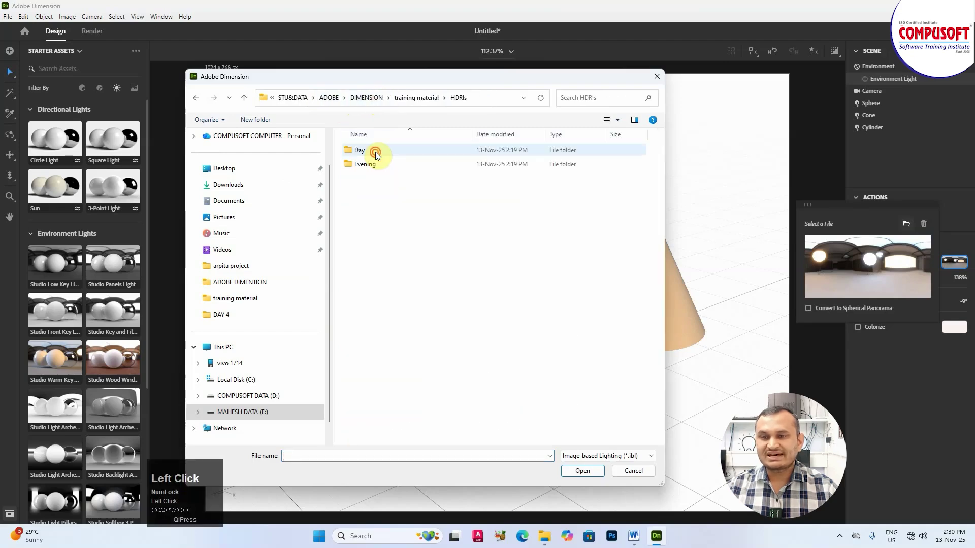
double_click(376, 151)
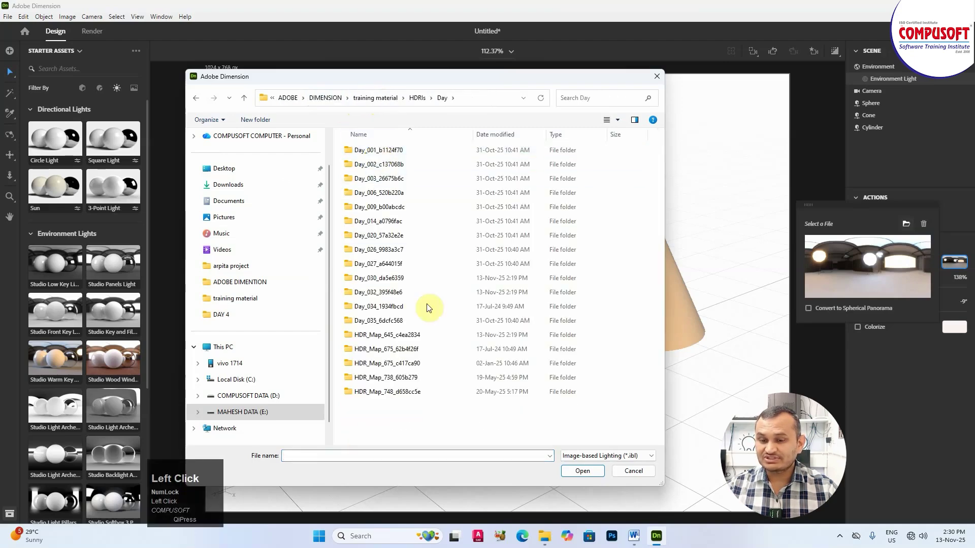
left_click(649, 456)
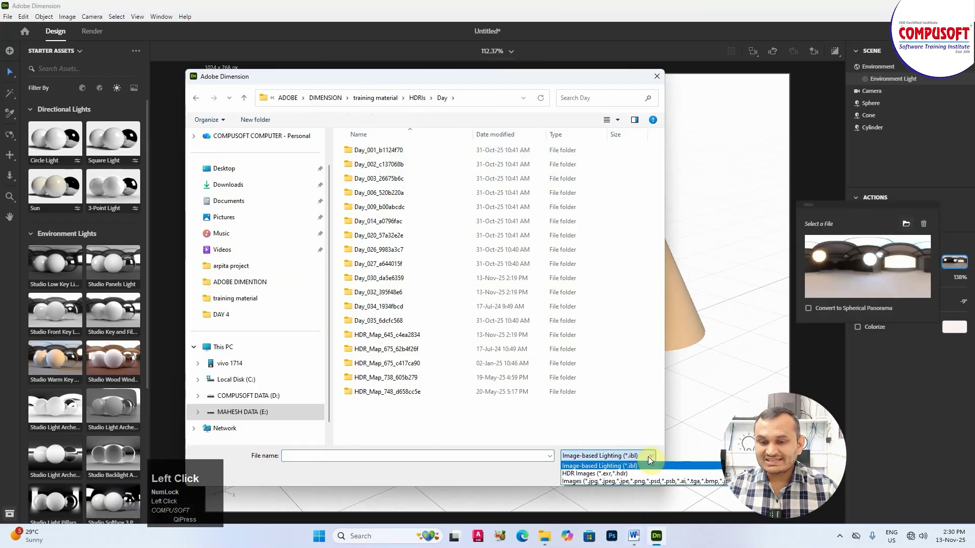
left_click(597, 474)
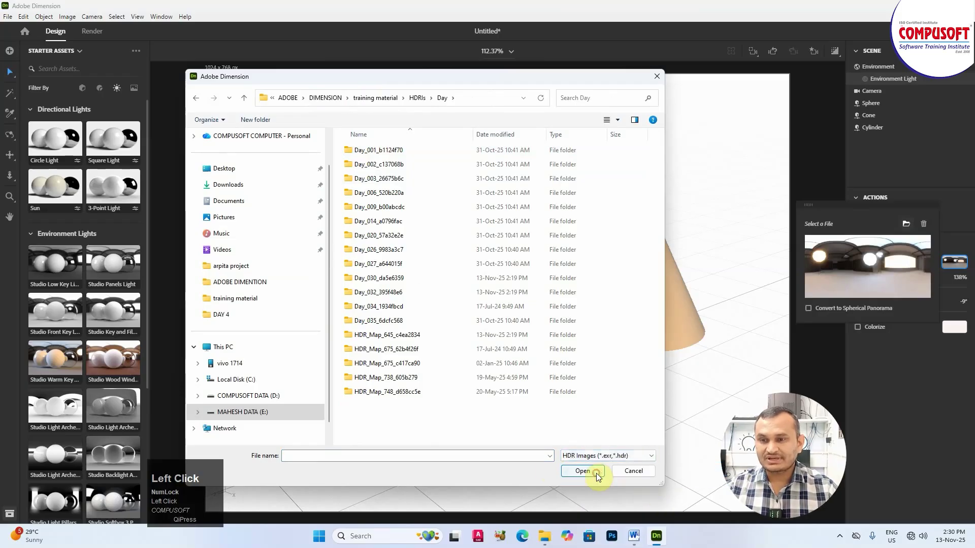
double_click(371, 208)
left_click(426, 176)
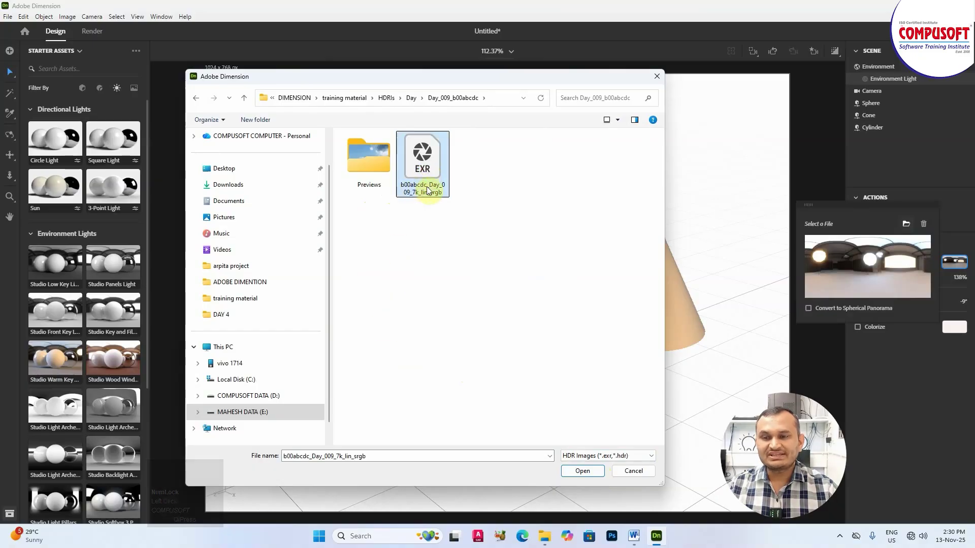
Look at the images in the Previews subfolder of Day_009_b00abcdc and return to the HDR Images file filter.
left_click(616, 456)
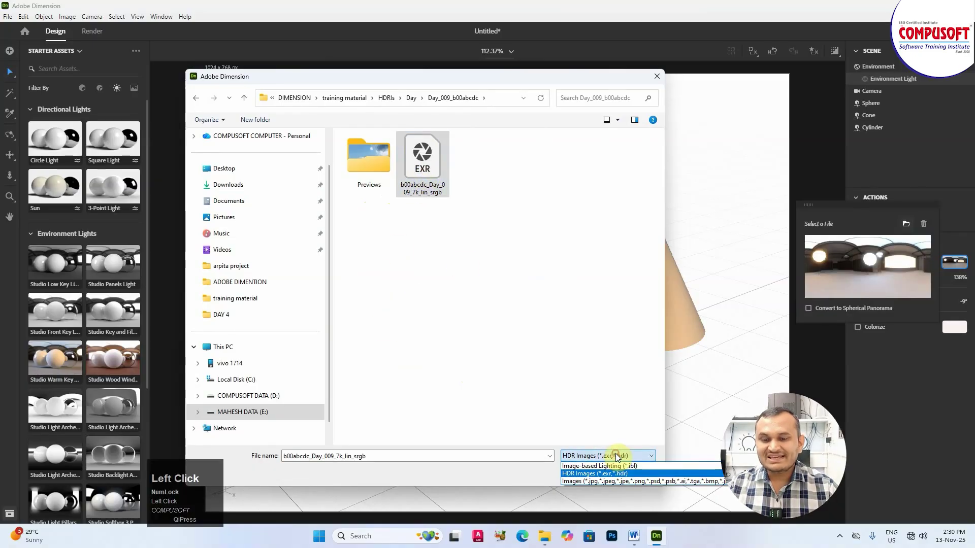
left_click(600, 483)
double_click(363, 151)
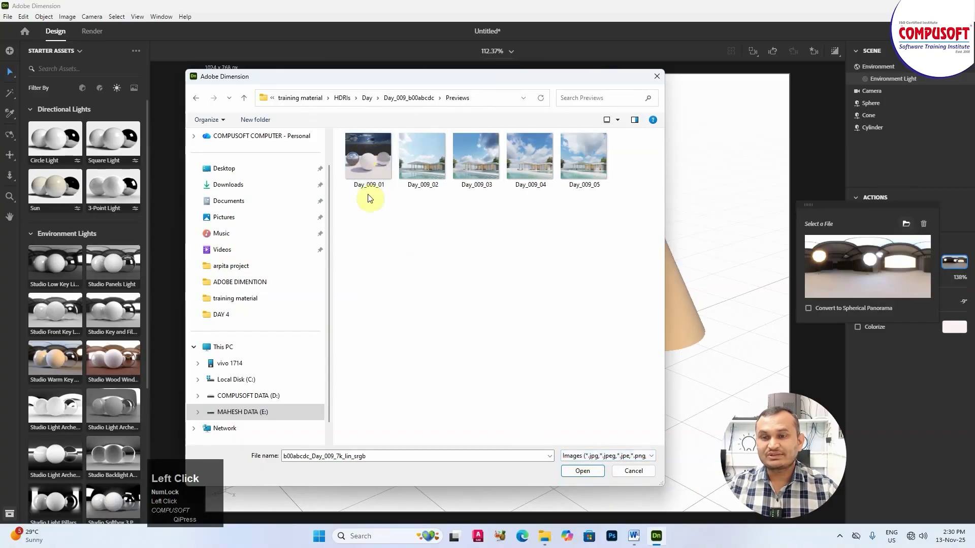
left_click(428, 100)
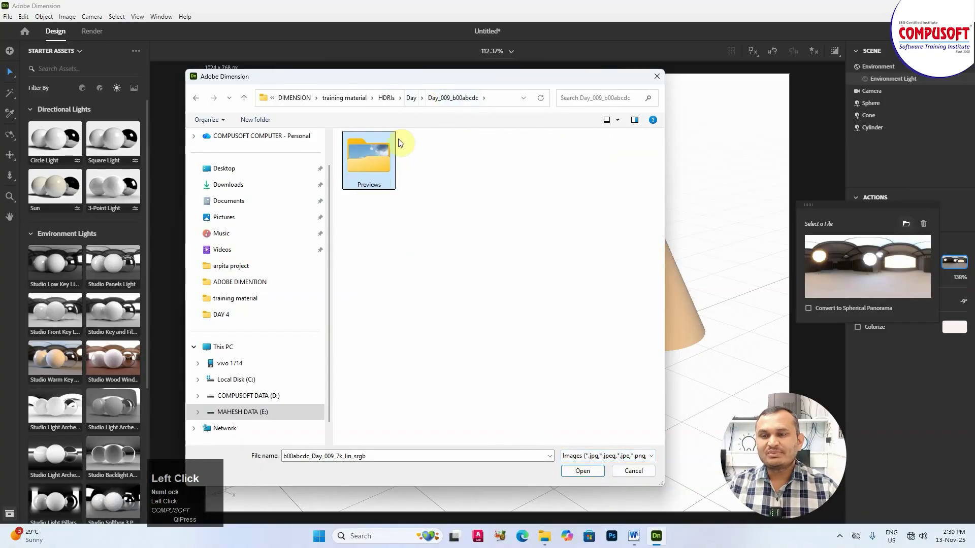
left_click(609, 456)
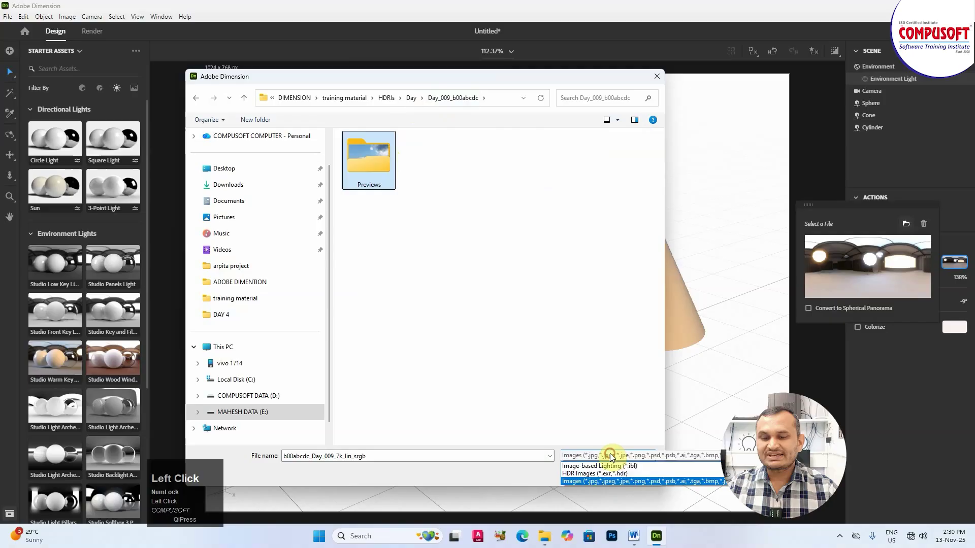
left_click(577, 471)
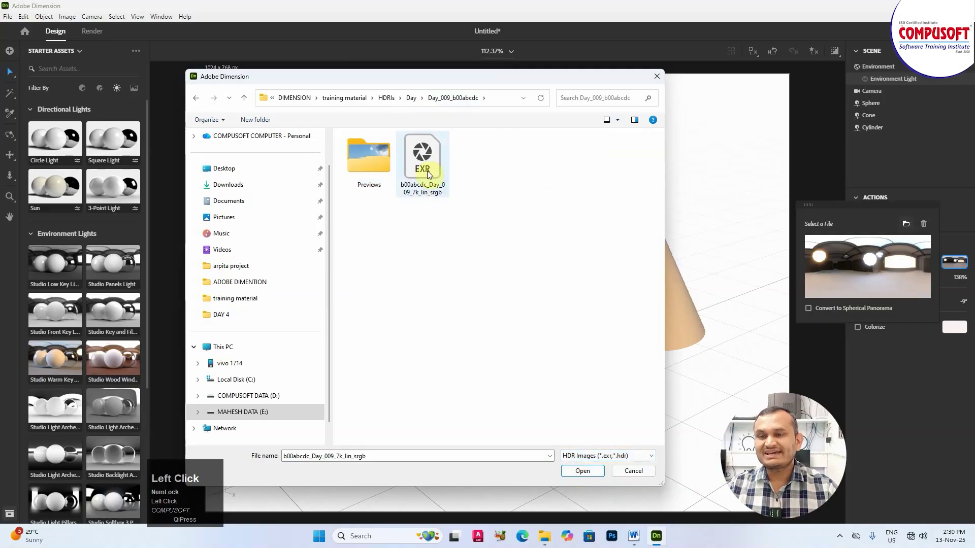
Load b00abcdc_Day_009_7k_lin_srgb as the environment light's image, with 3% intensity and -171° rotation.
left_click(421, 188)
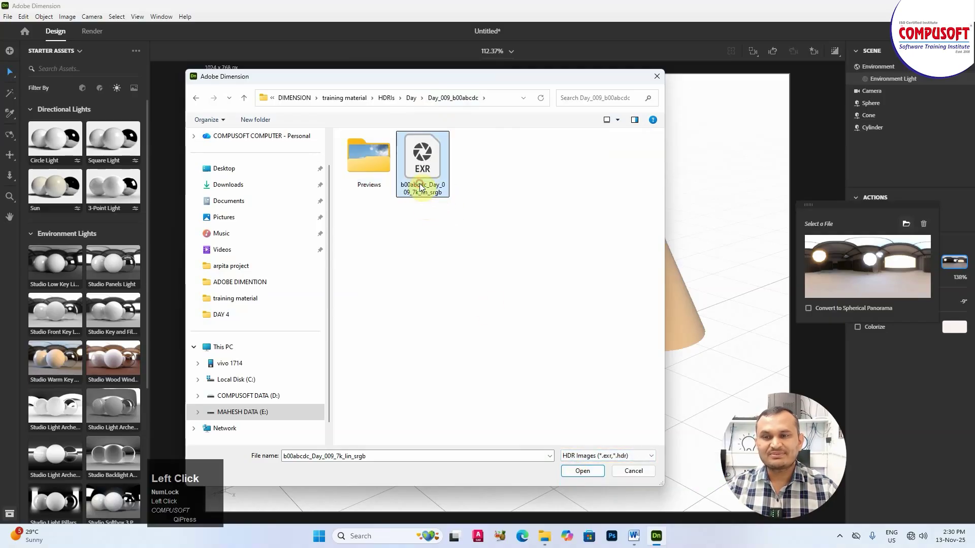
left_click(584, 471)
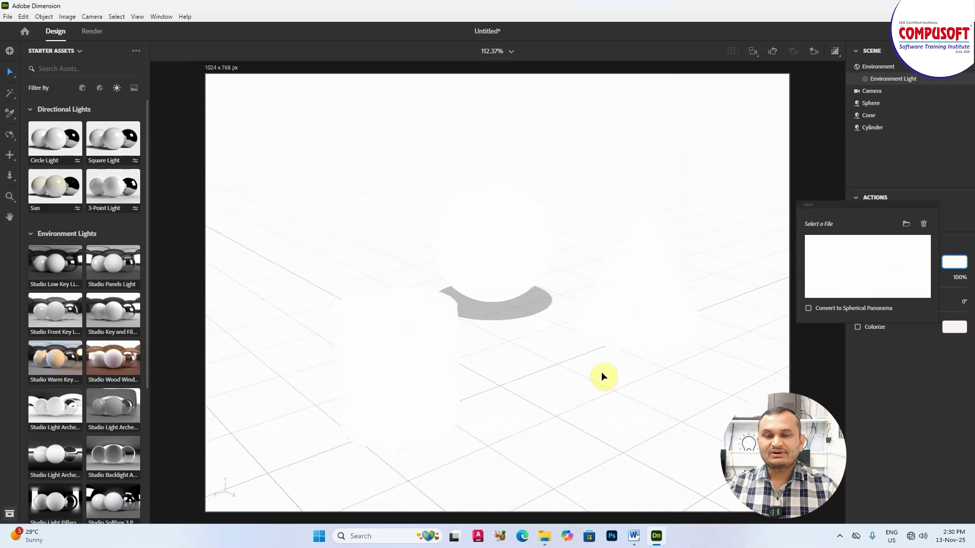
left_click(824, 341)
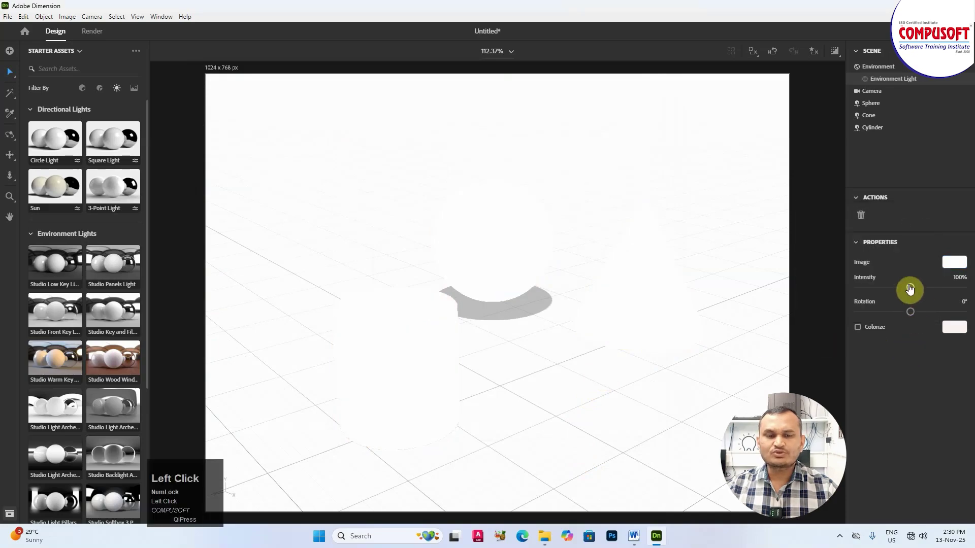
left_click_drag(907, 292, 860, 293)
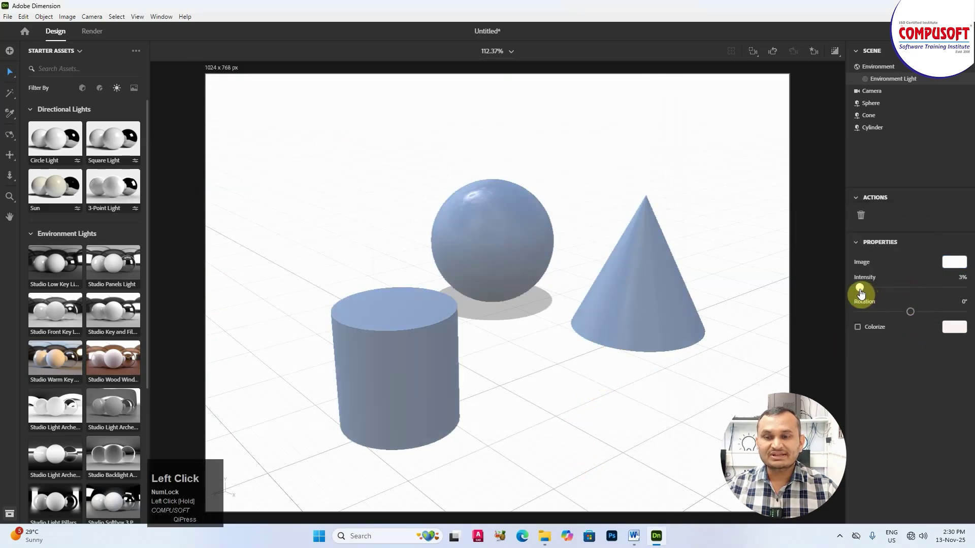
left_click_drag(909, 315, 827, 315)
Replace the environment light's image with Day_009_02 from the Previews folder, using the Images file filter.
left_click(948, 266)
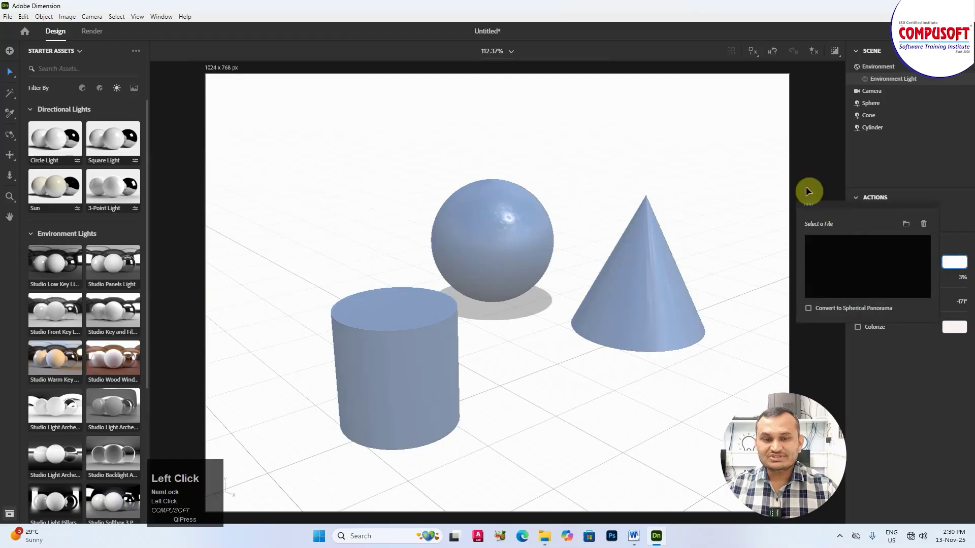
left_click(905, 224)
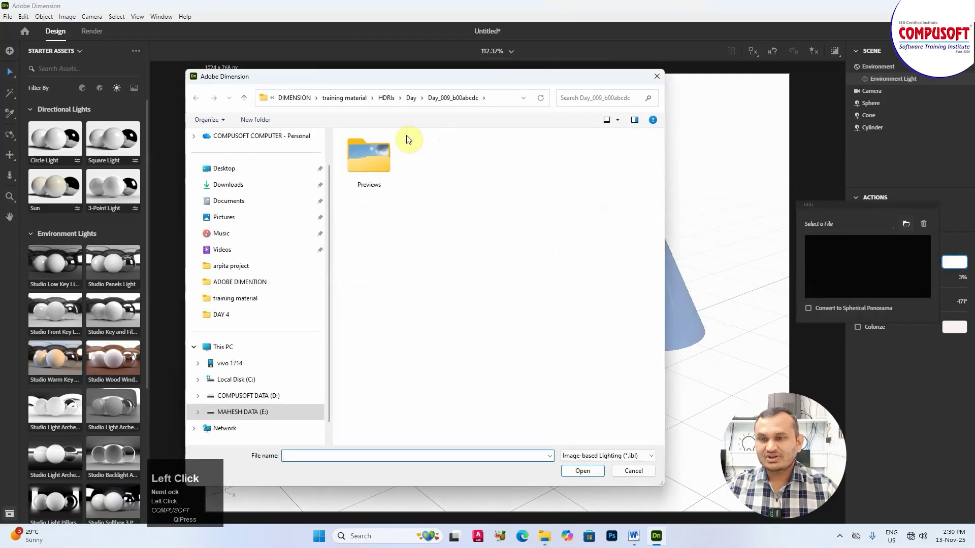
left_click(583, 455)
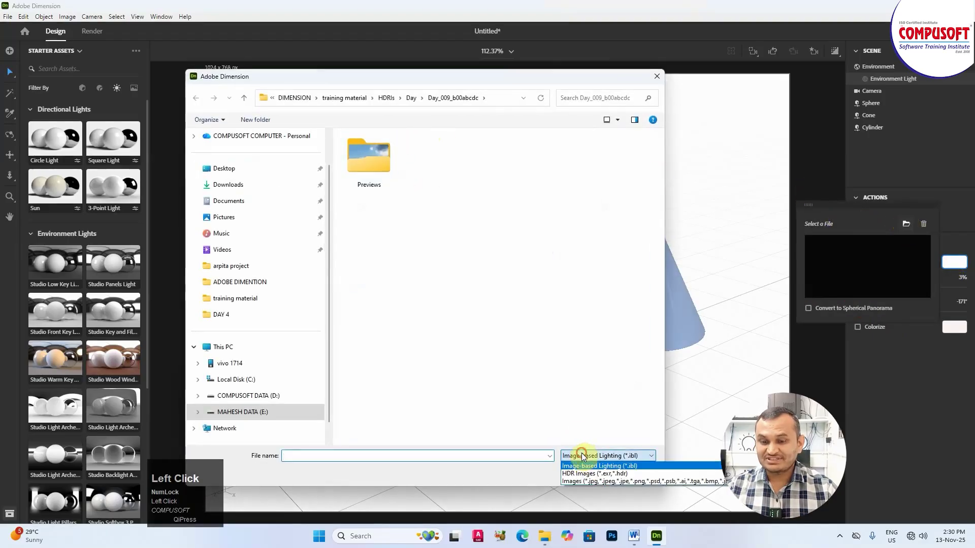
left_click(584, 481)
double_click(375, 168)
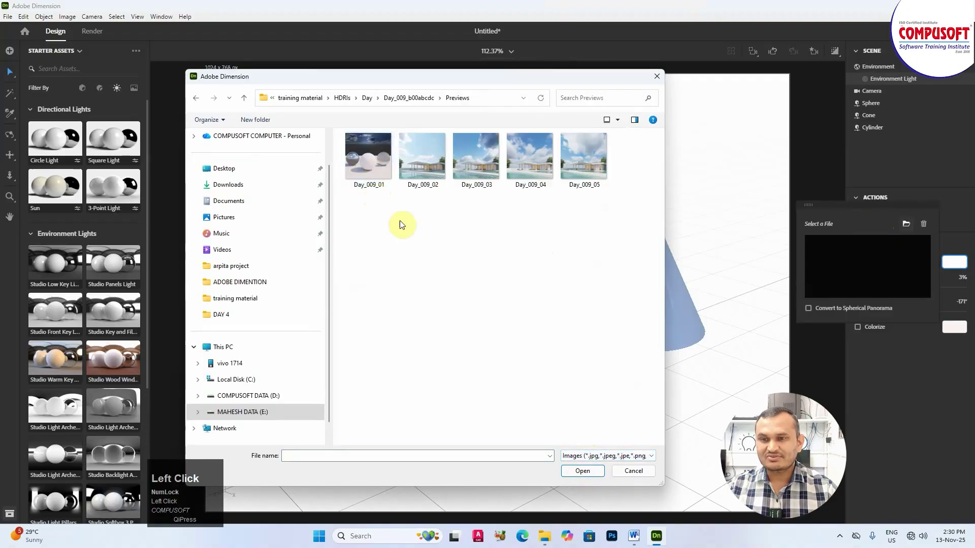
double_click(432, 158)
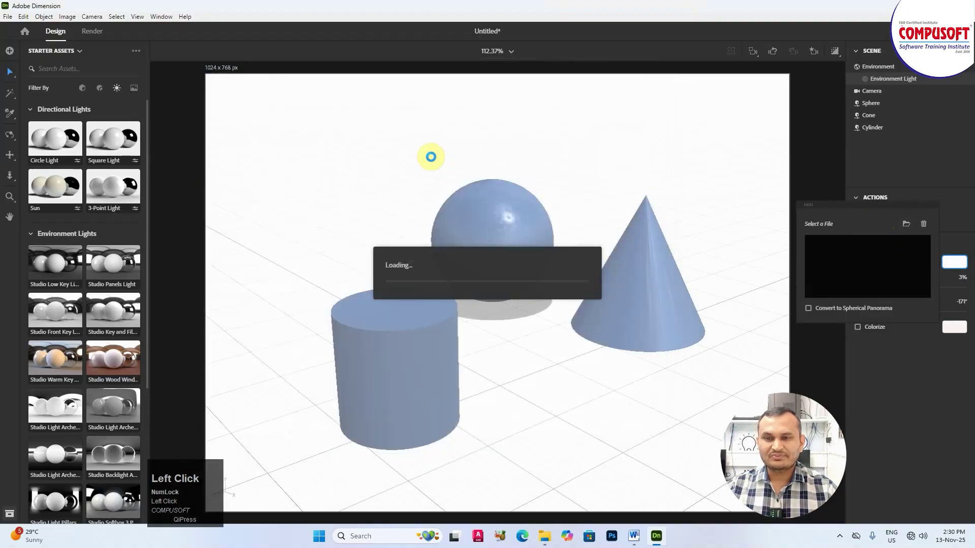
Set the environment light's intensity to 71% and its rotation to -63°.
left_click(908, 361)
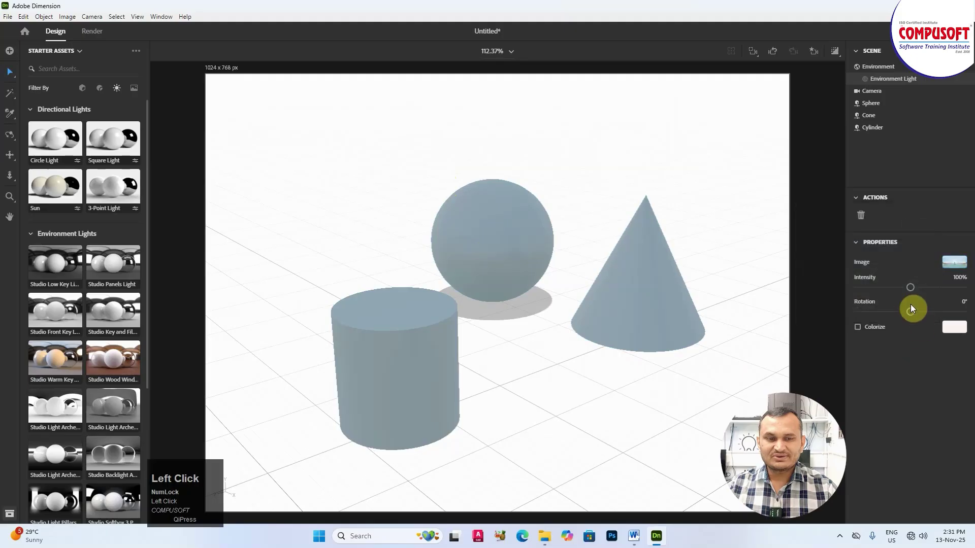
left_click_drag(911, 293, 892, 312)
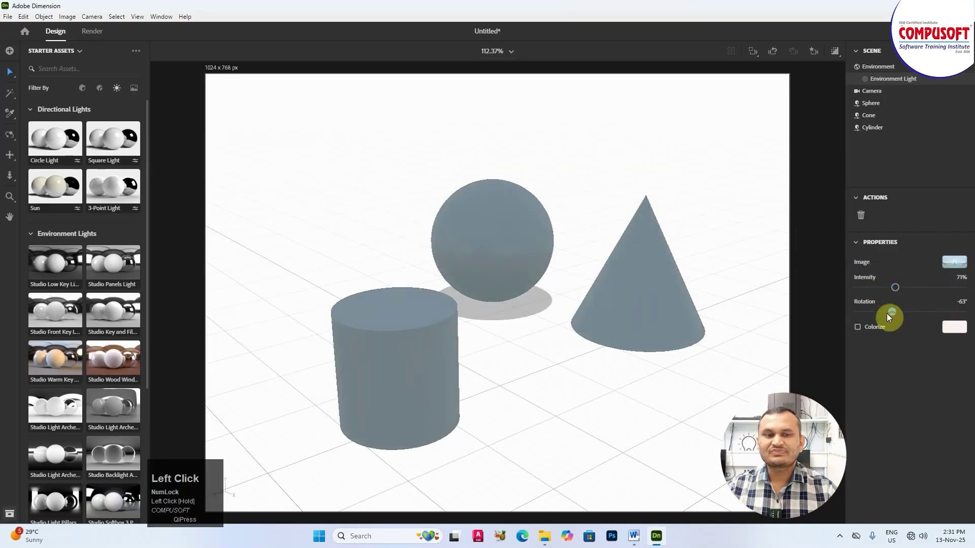
Browse for a replacement environment light image in the HDRIs > Evening folder.
left_click(969, 265)
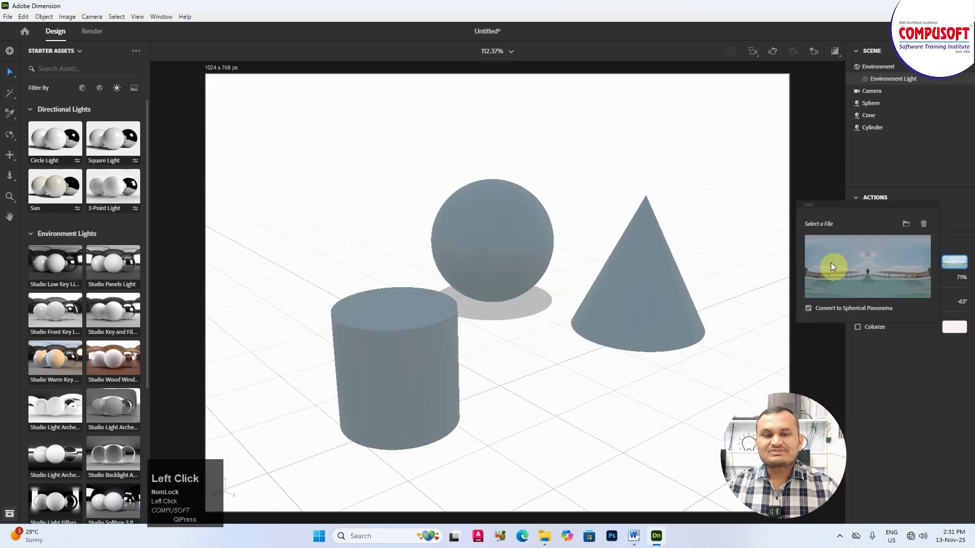
left_click(906, 223)
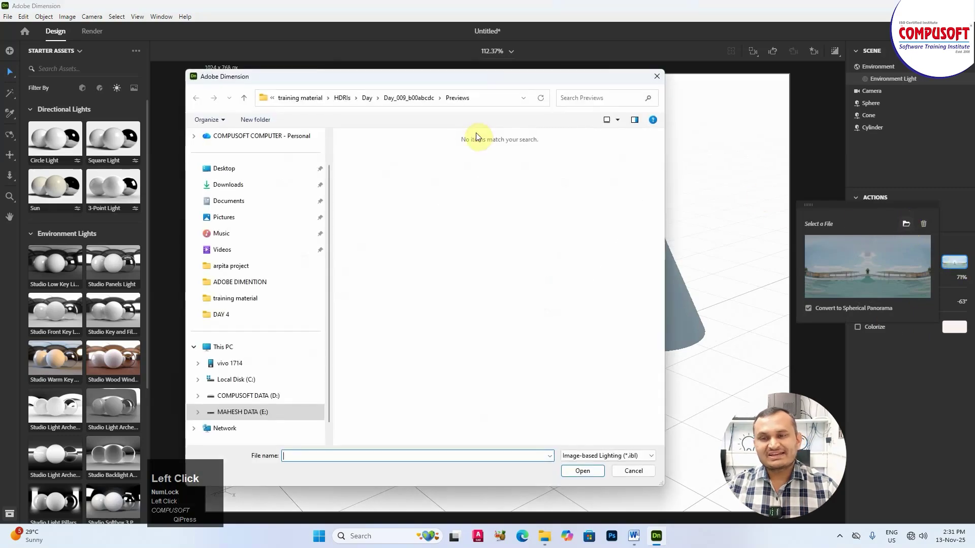
left_click(367, 98)
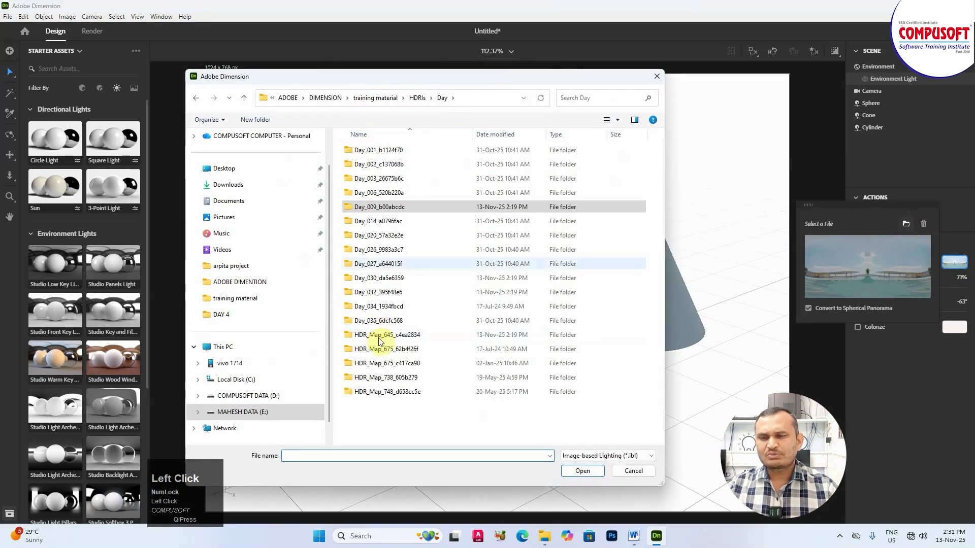
left_click(372, 98)
double_click(371, 155)
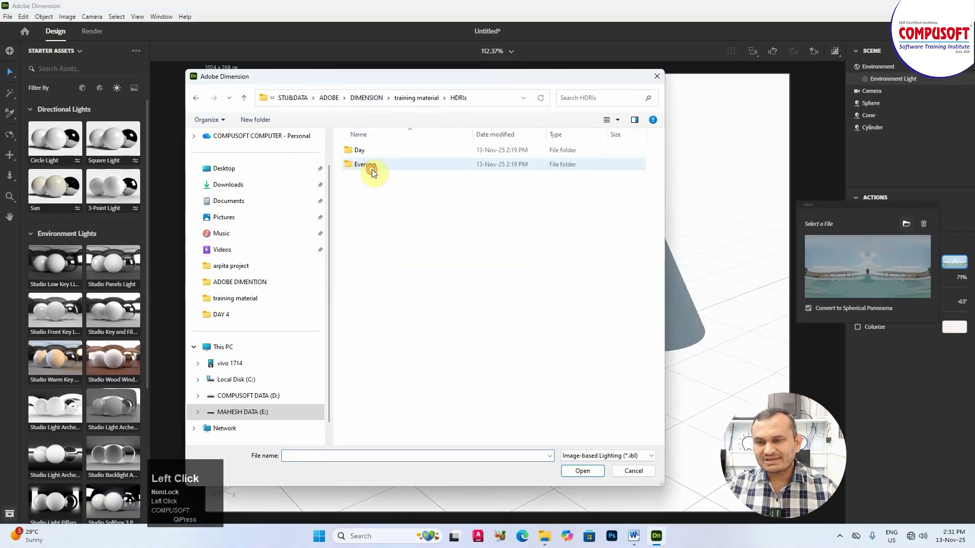
double_click(365, 164)
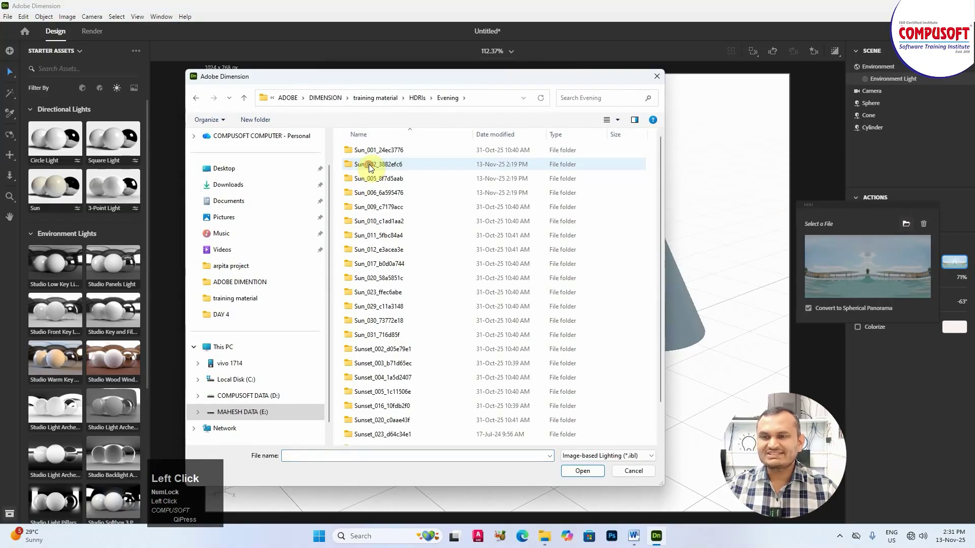
Load d05e79e1_Sunset_002_7k_lin_srgb from the Sunset_002_d05e79e1 folder as the environment light's image, using the HDR Images (*.exr, *.hdr) file filter.
left_click(633, 456)
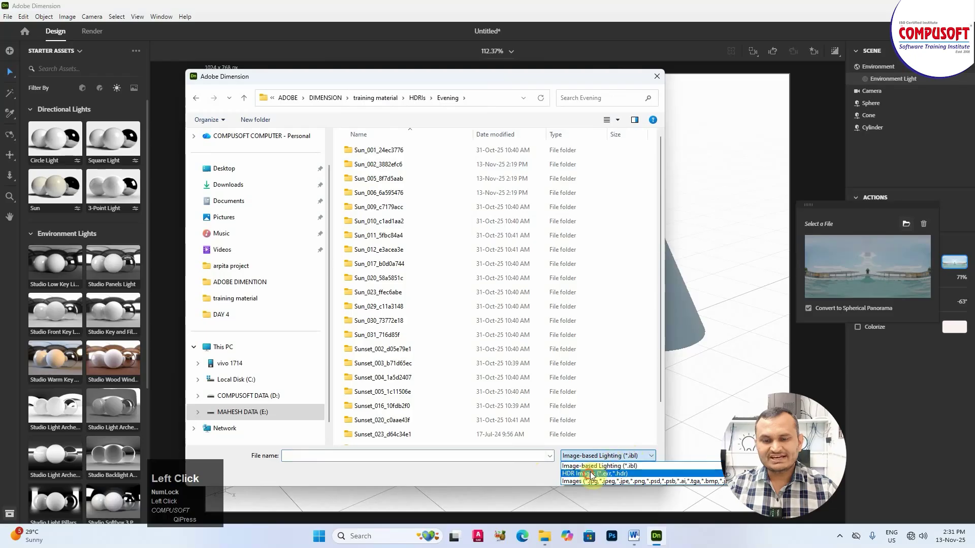
left_click(589, 474)
double_click(391, 350)
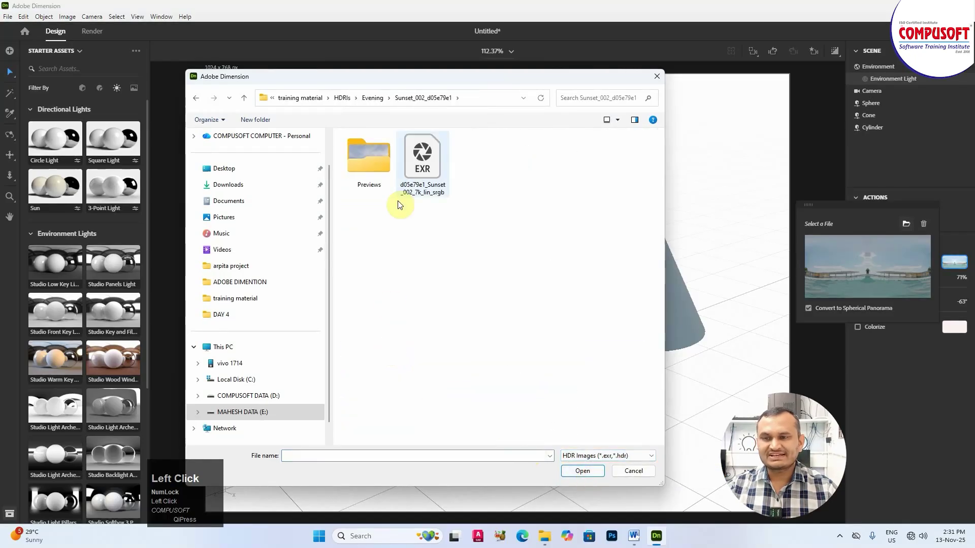
left_click(425, 160)
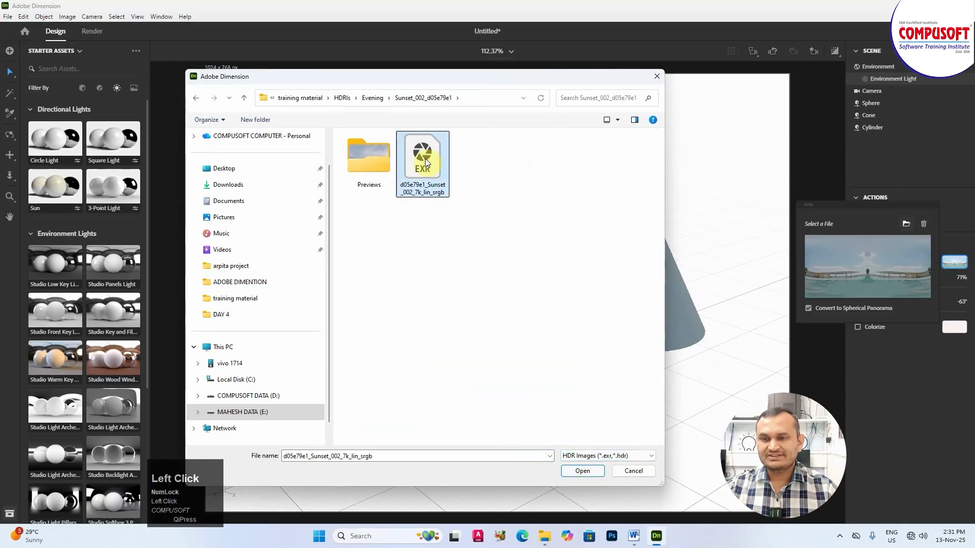
left_click(583, 471)
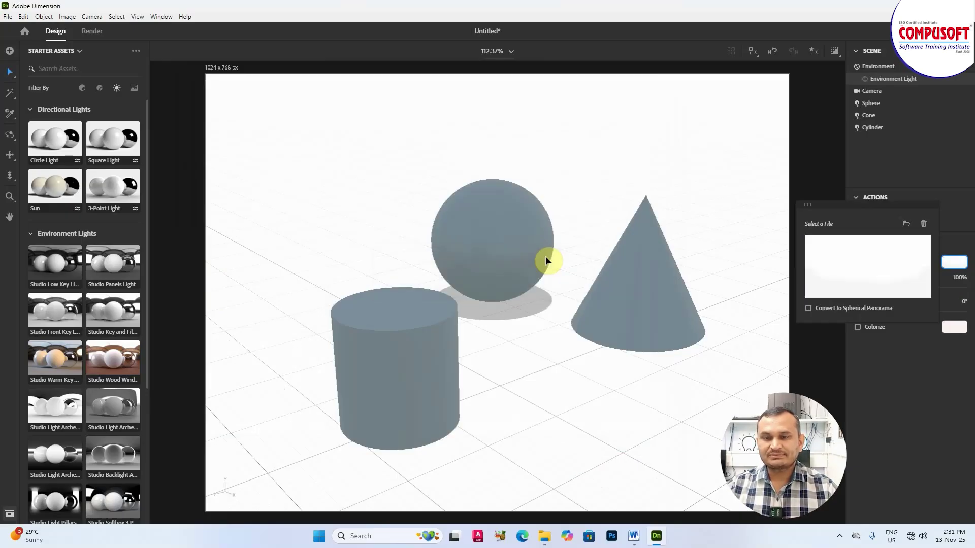
left_click(872, 372)
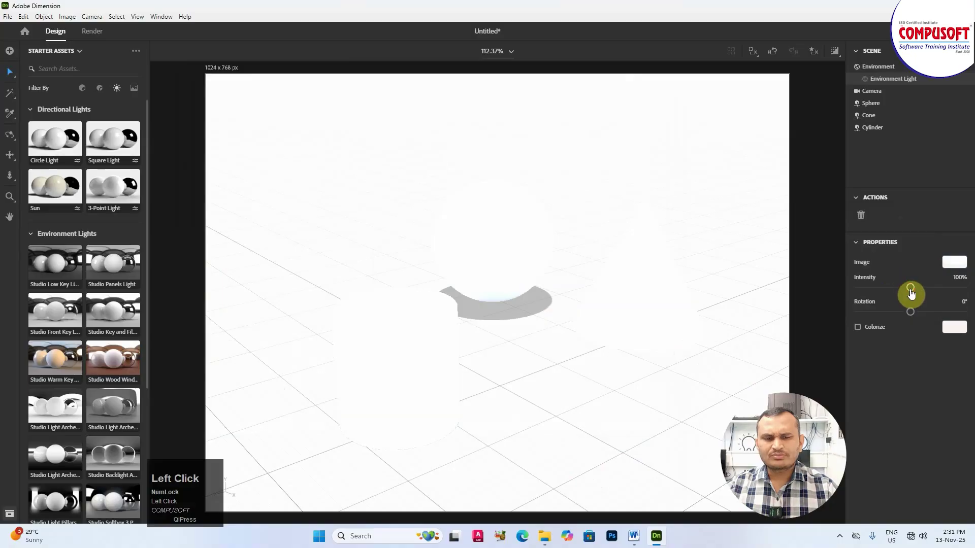
Set the sunset environment light's intensity to 6% and its rotation to 89°.
left_click_drag(910, 293, 965, 311)
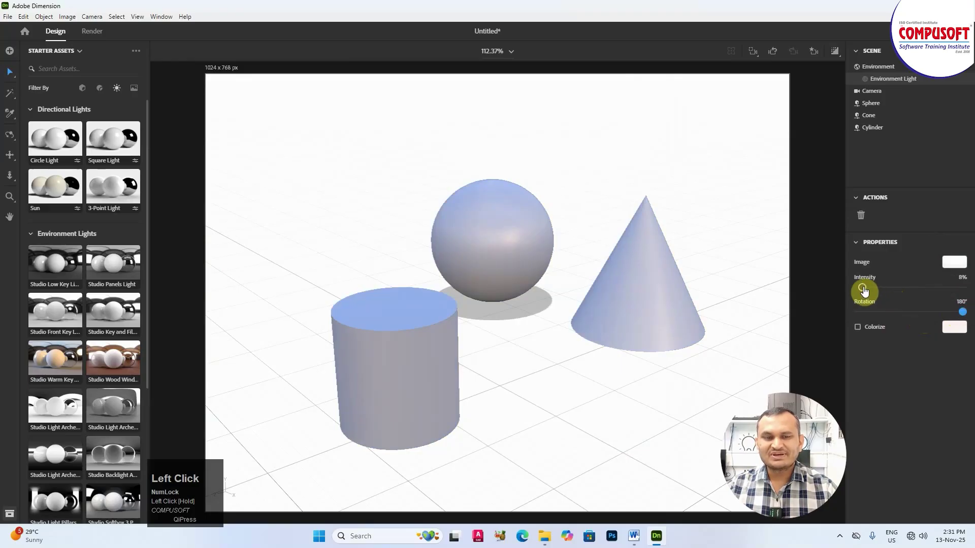
left_click_drag(864, 290, 861, 287)
left_click_drag(962, 312, 937, 316)
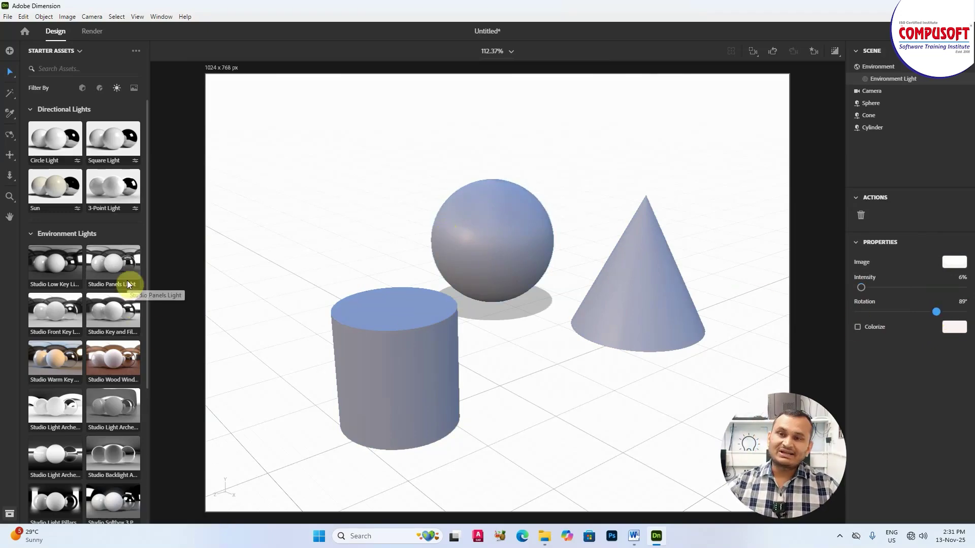
scroll(118, 212, "up", 1)
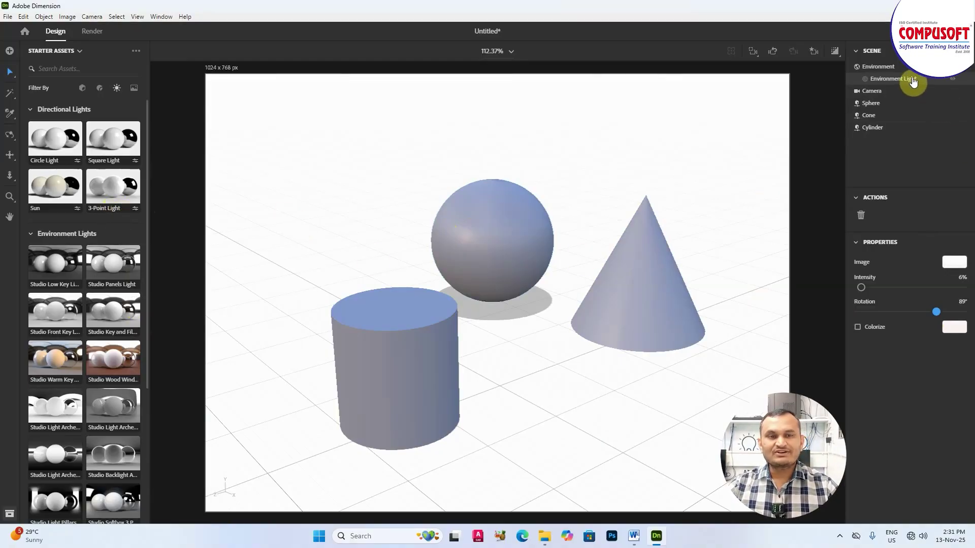
Replace the environment light with a Circle Light at 111% intensity, 23° rotation and 58° height.
left_click(861, 215)
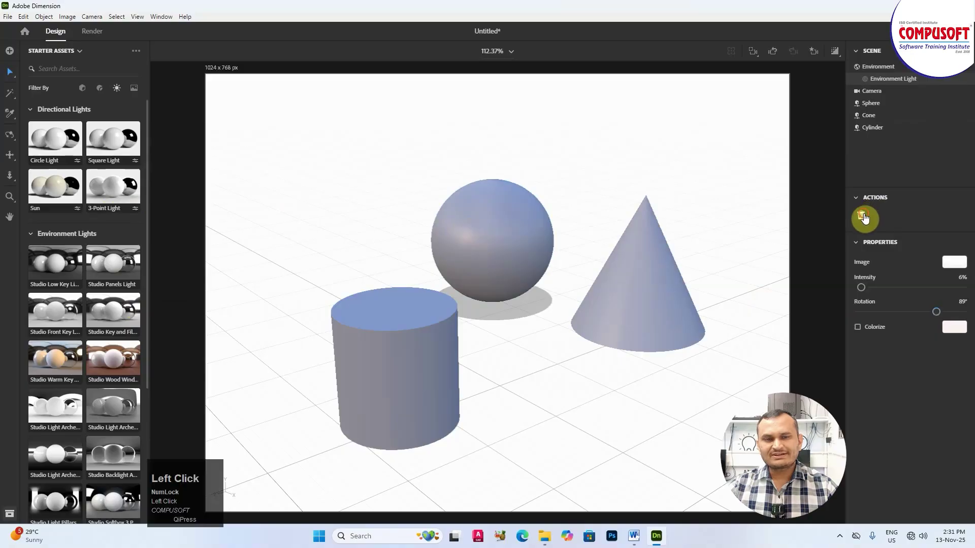
left_click(57, 139)
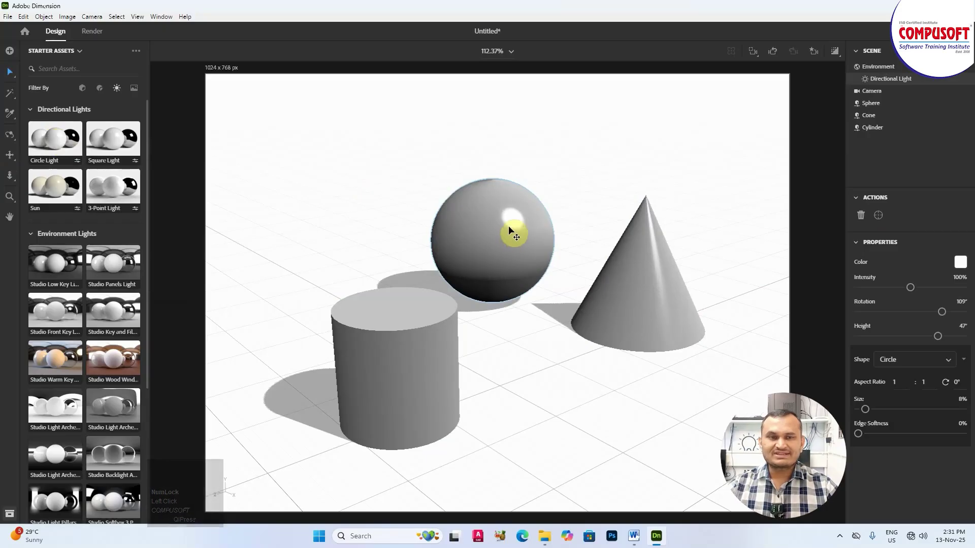
left_click_drag(914, 290, 942, 335)
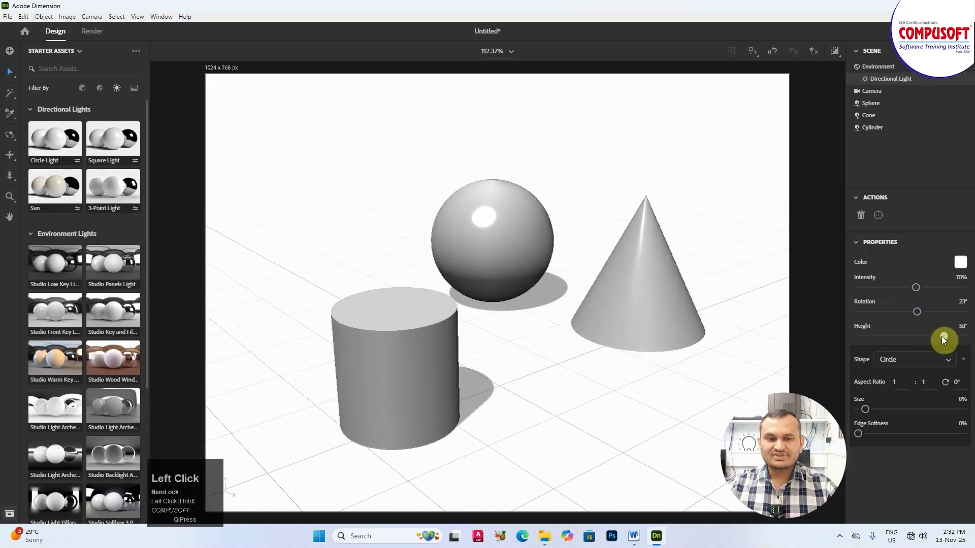
Try the Square shape on the directional light, return to Circle, and set size to 19% and edge softness to 48%.
left_click(951, 361)
left_click(894, 386)
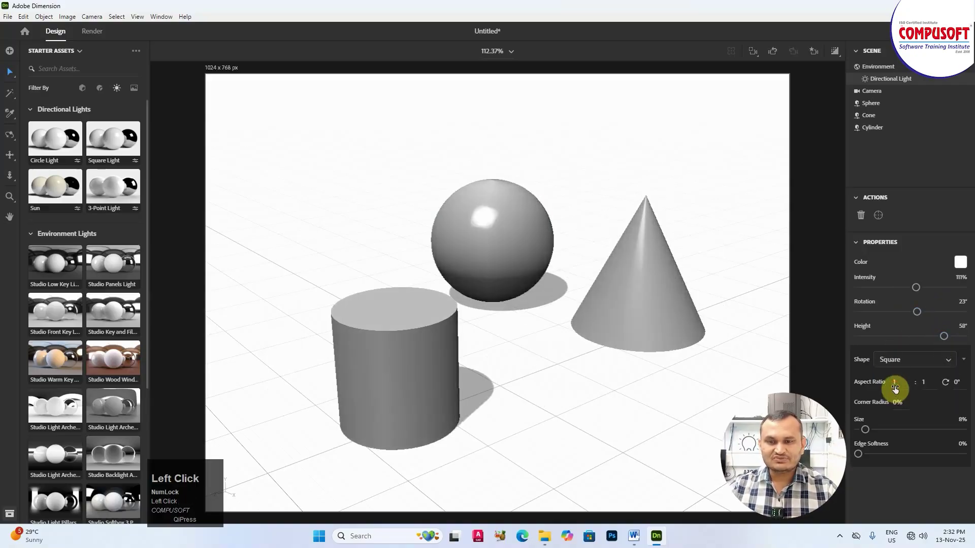
left_click(891, 363)
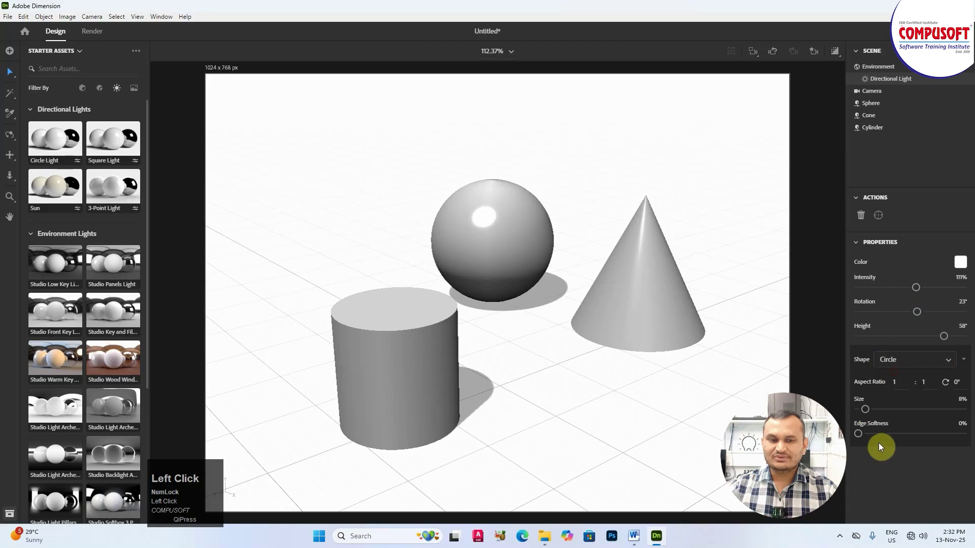
left_click_drag(865, 411, 909, 437)
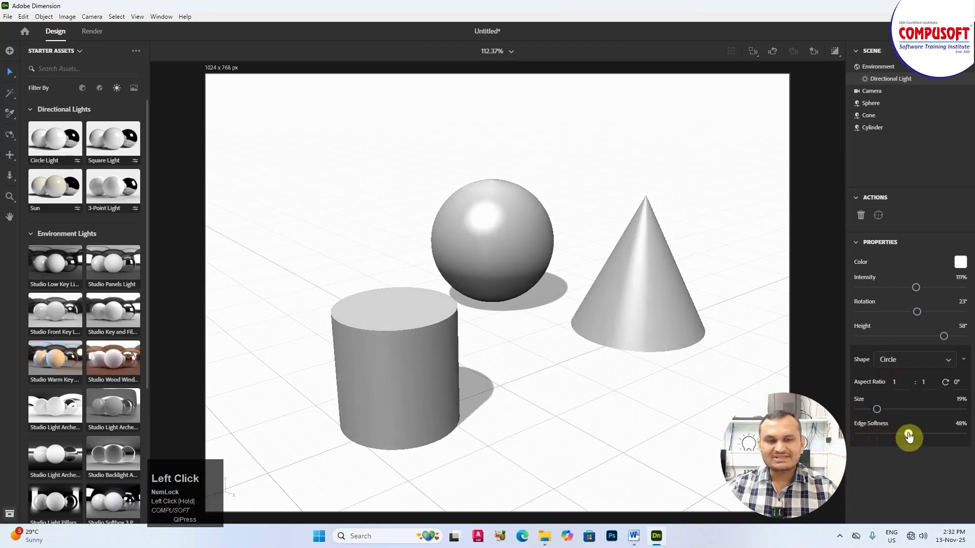
Set the directional light's colour to RGB 240, 235, 235 and go back from the sphere's material to the scene.
left_click(957, 264)
left_click_drag(844, 215, 816, 200)
left_click(955, 104)
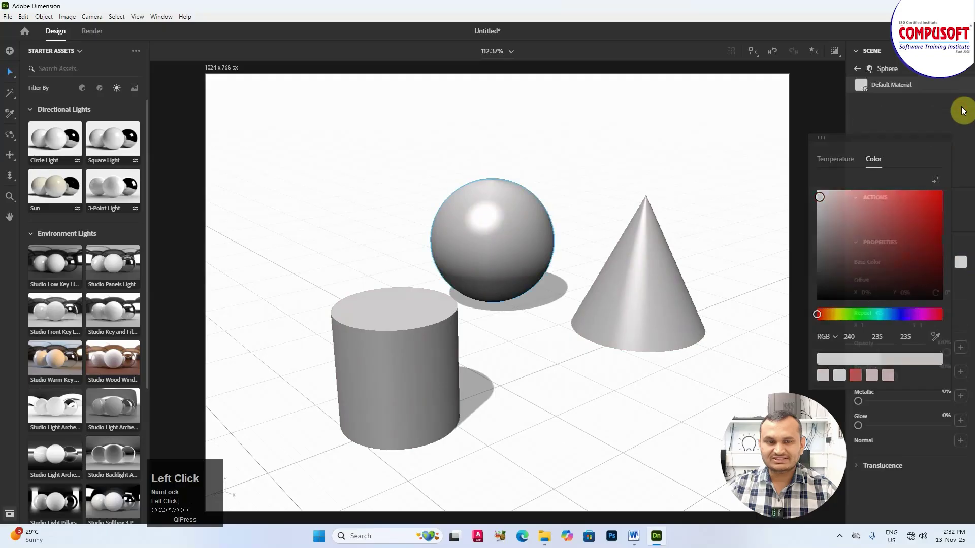
left_click(501, 226)
left_click(376, 195)
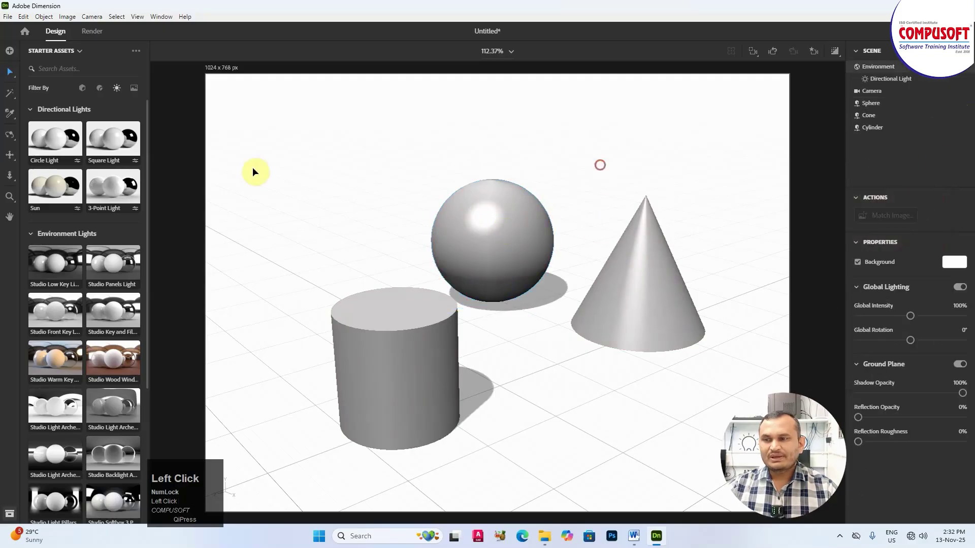
Aim the directional light at the upper-left part of the sphere, giving about 6° rotation and 46° height.
left_click(883, 78)
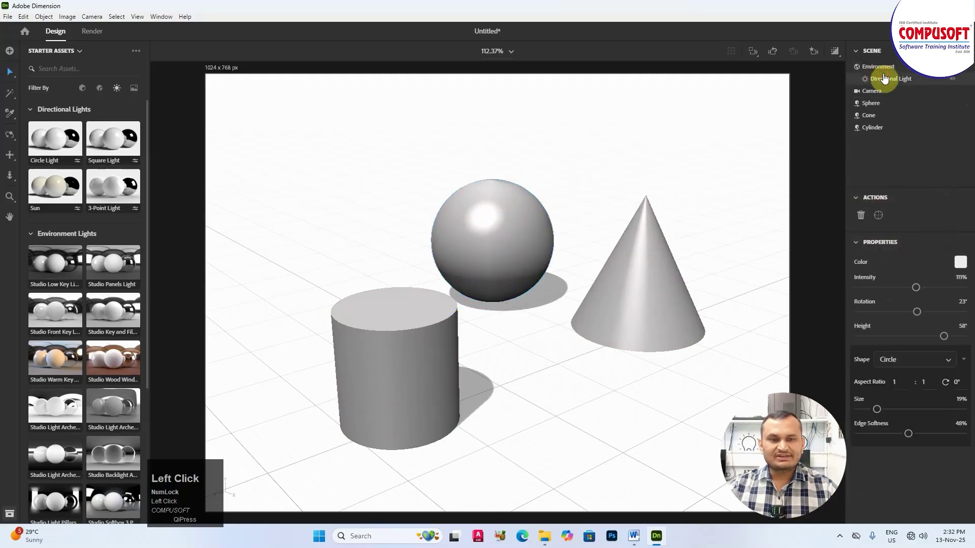
left_click(878, 216)
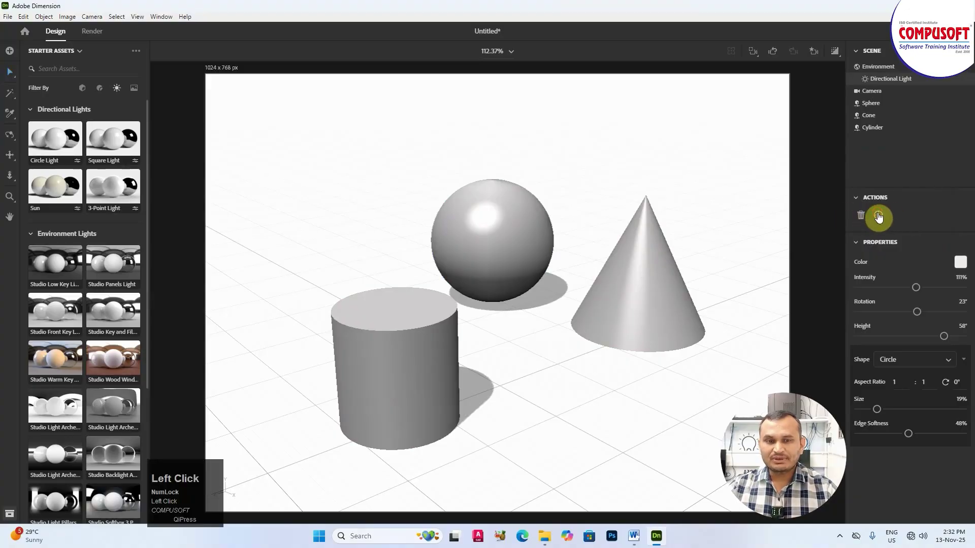
left_click(498, 229)
left_click_drag(498, 230, 470, 216)
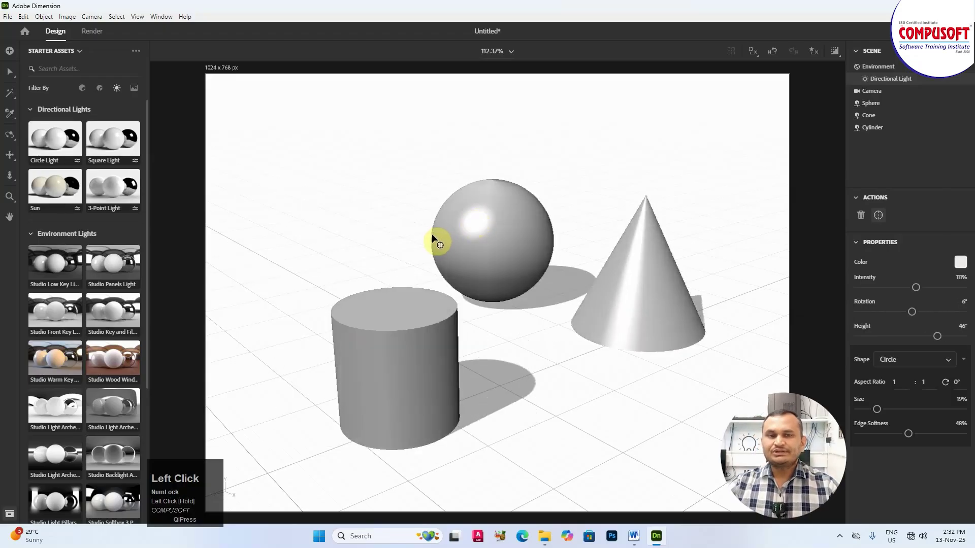
Replace the Circle Light with a Square Light and look at its shape options, keeping Square.
left_click(860, 218)
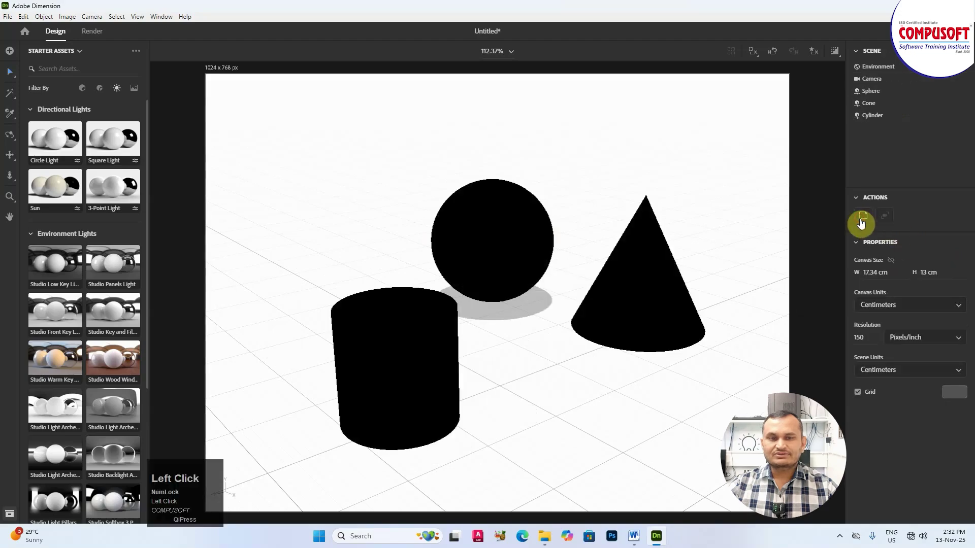
left_click(122, 141)
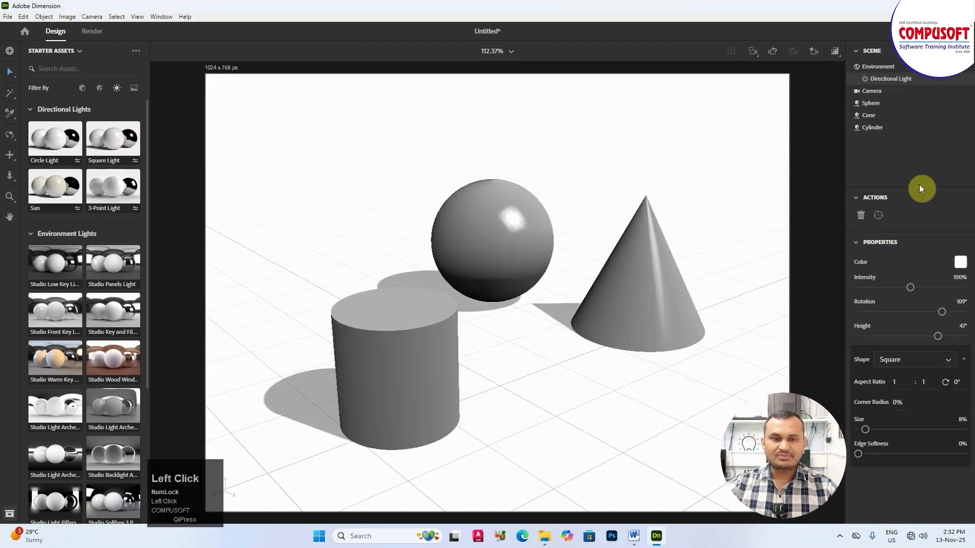
left_click(923, 359)
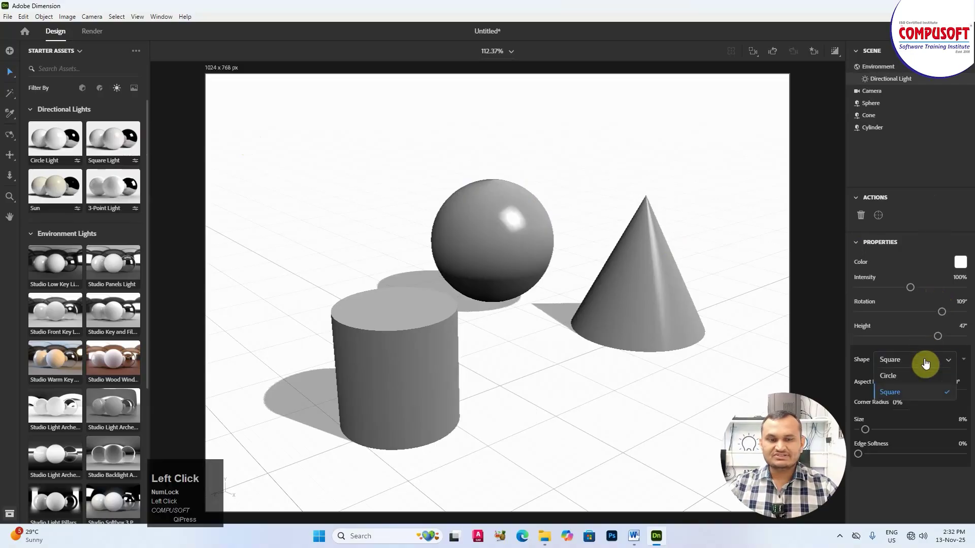
left_click(923, 359)
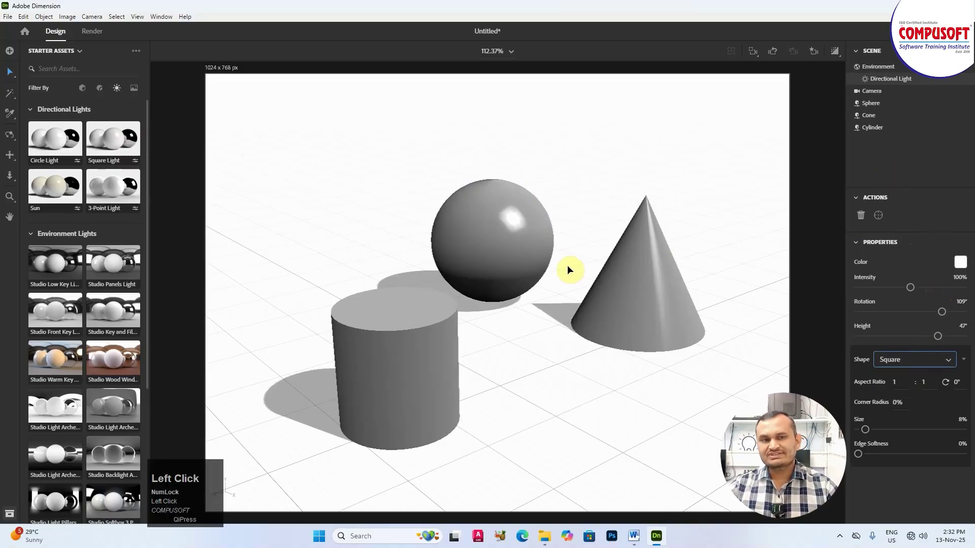
Replace the Square Light with a Sun light at 178% intensity, 3° rotation, 35.8° height and 55% cloudiness.
left_click(862, 219)
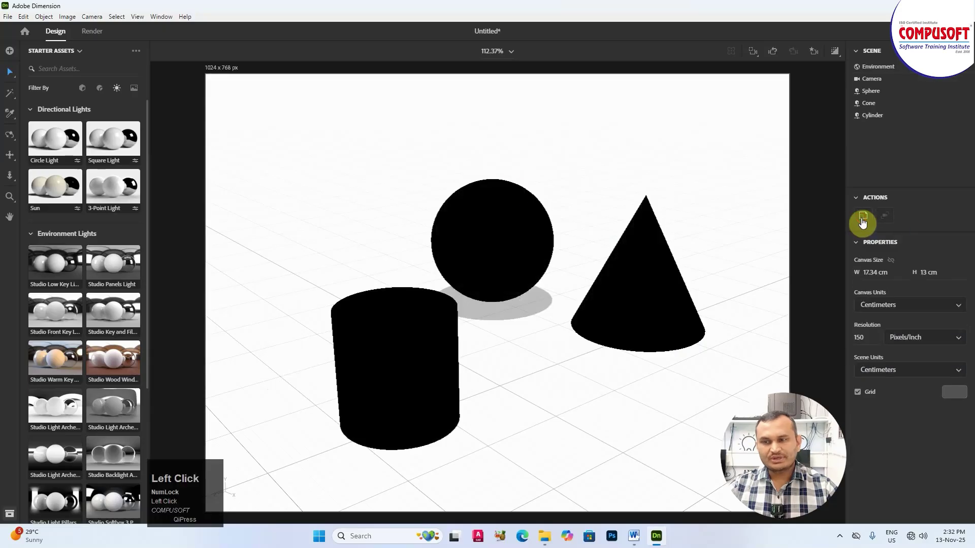
left_click(59, 185)
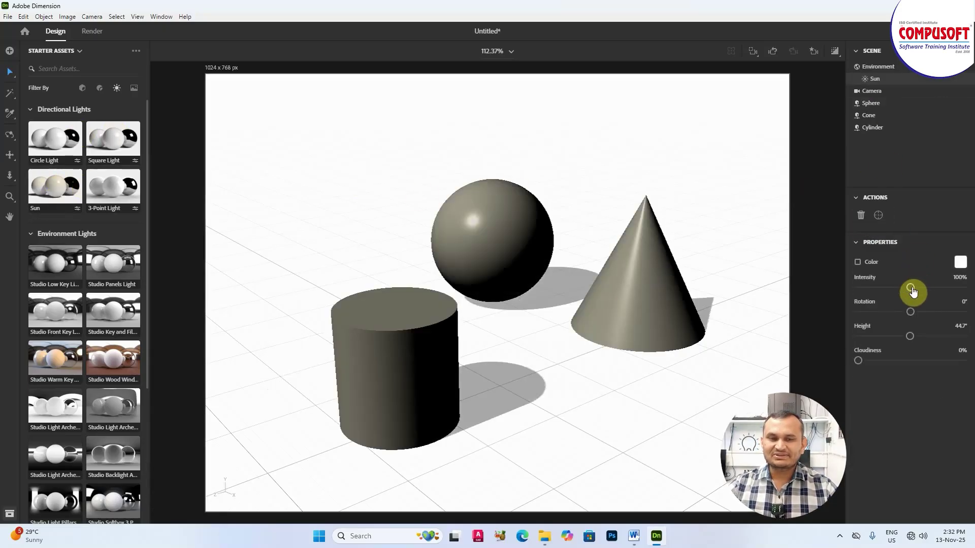
mouse_move(912, 287)
left_mouse_down()
mouse_move(933, 289)
mouse_move(958, 320)
mouse_move(928, 318)
mouse_move(925, 341)
mouse_move(898, 338)
left_mouse_up()
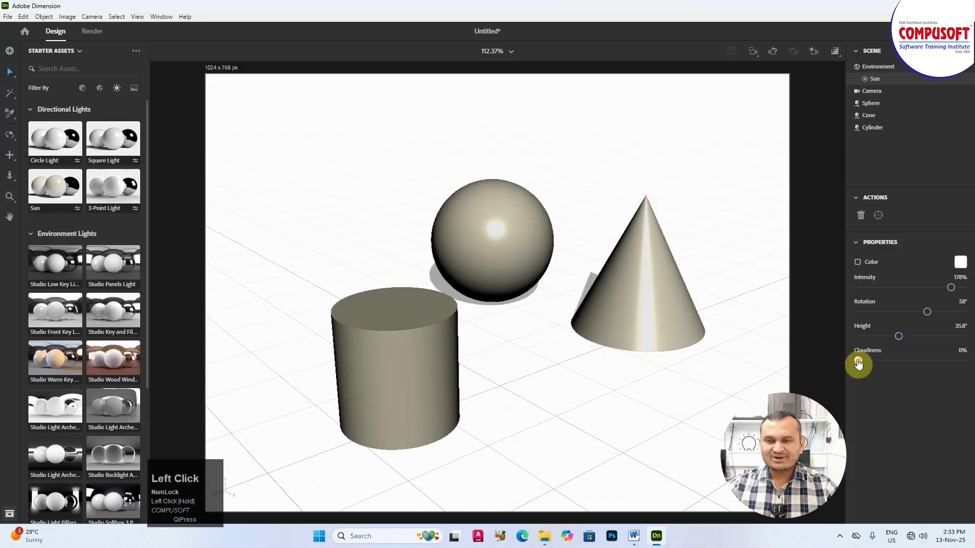
left_click_drag(862, 364, 916, 365)
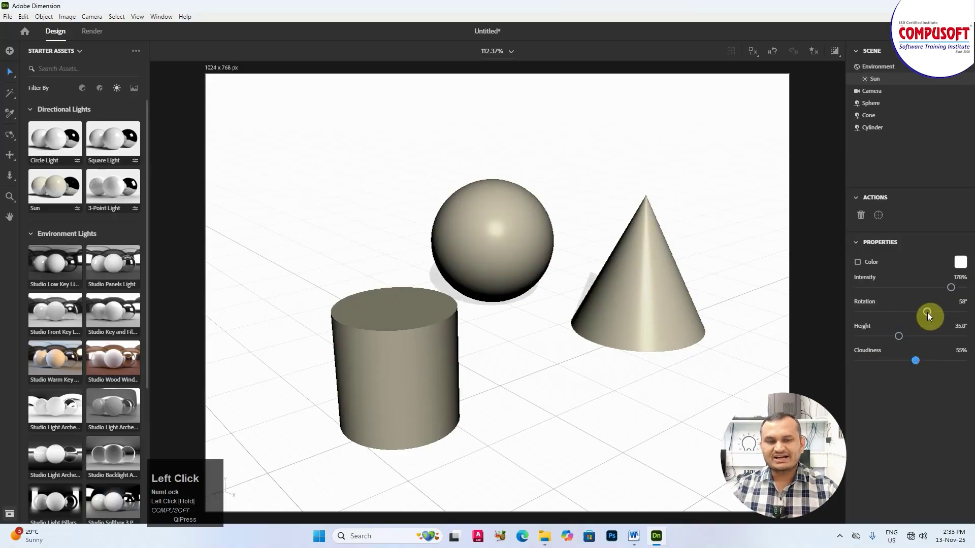
mouse_move(927, 313)
left_mouse_down()
mouse_move(903, 317)
mouse_move(911, 315)
left_mouse_up()
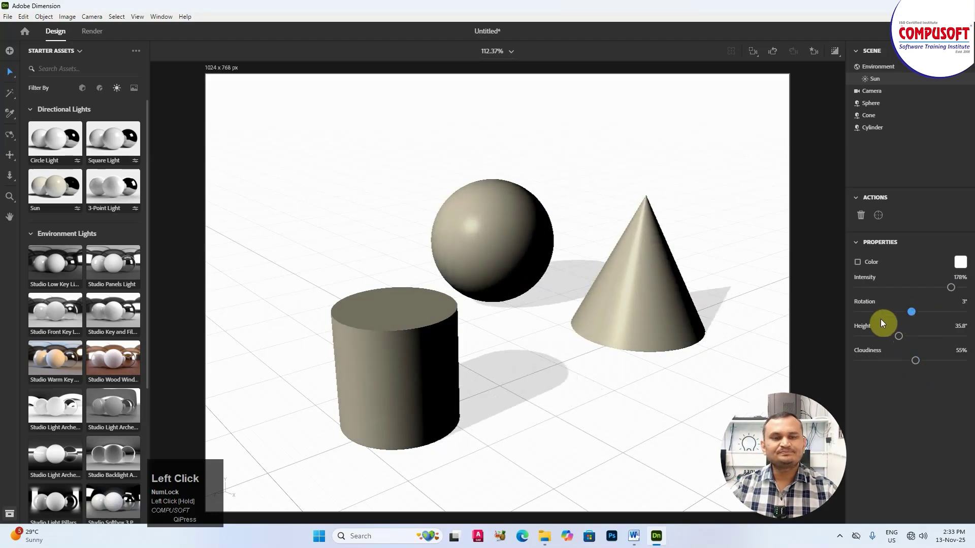
Tint the Sun light by setting its colour to RGB 235, 221, 221.
left_click(960, 262)
left_click_drag(838, 210, 818, 194)
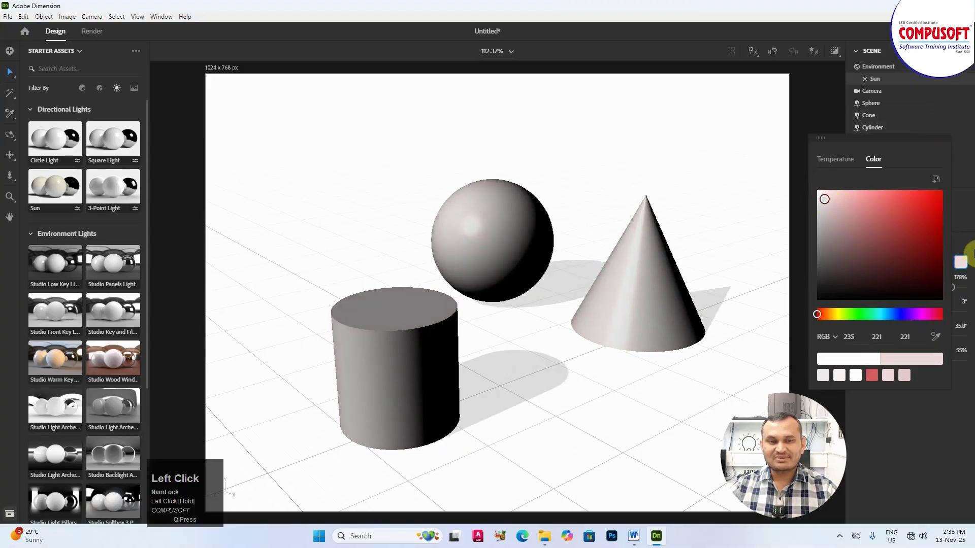
left_click(966, 249)
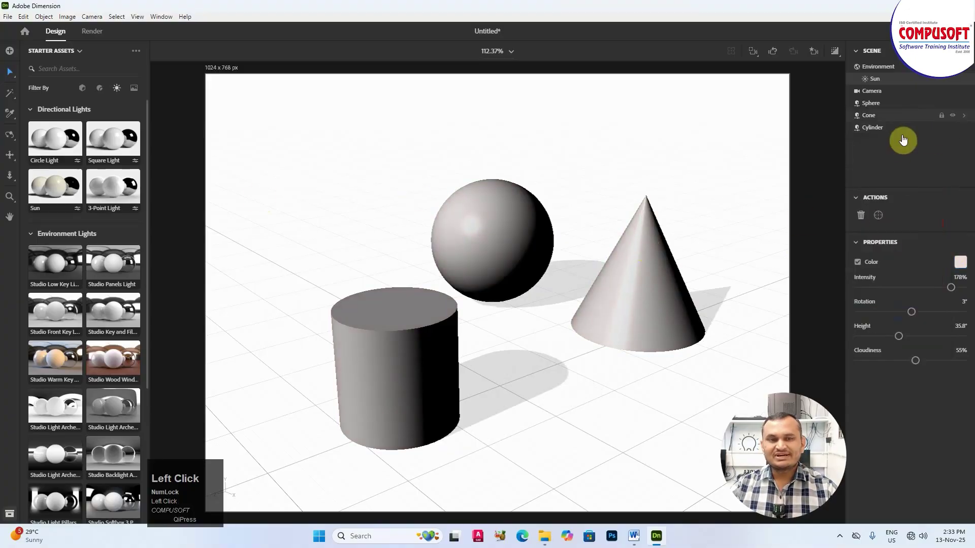
Replace the Sun light with a 3-Point Light and set its Back Light's intensity to 26%.
left_click(861, 216)
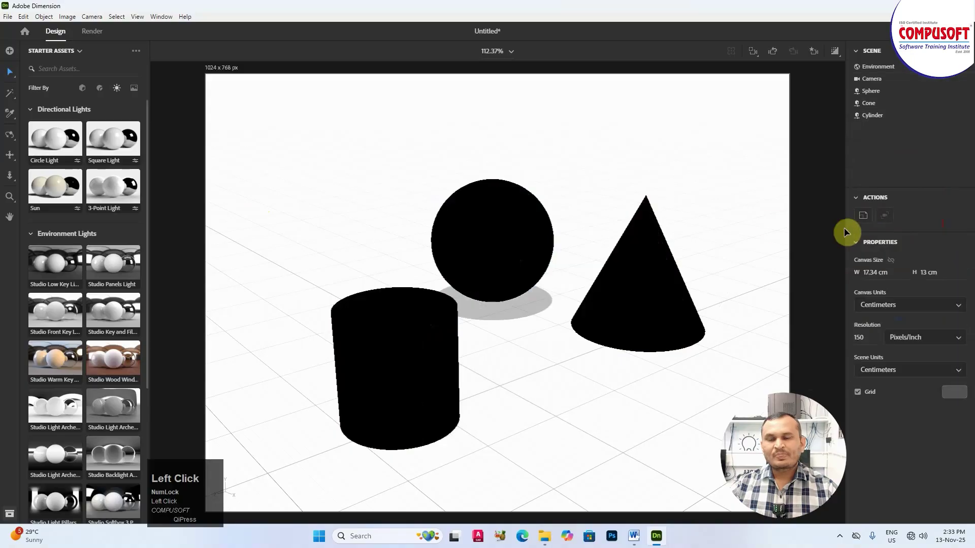
left_click(120, 190)
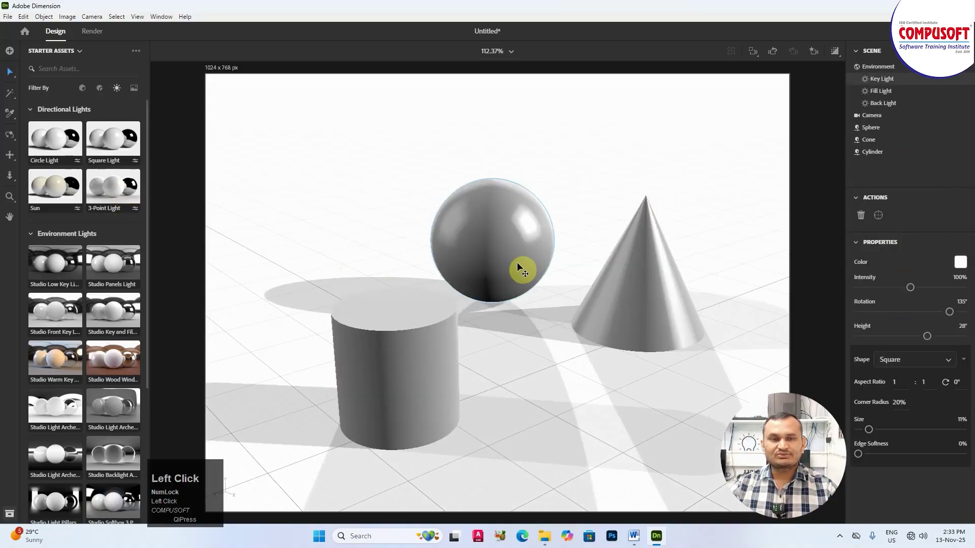
left_click(892, 109)
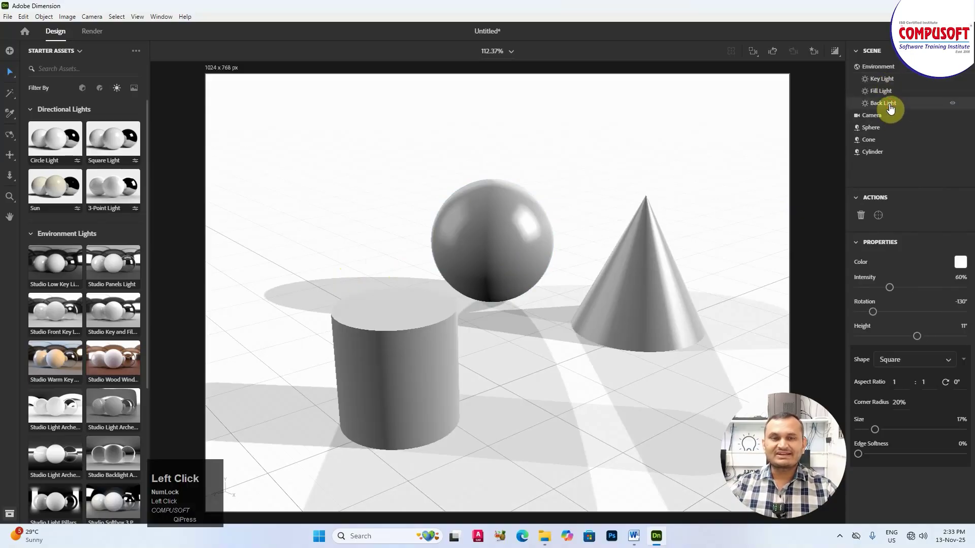
mouse_move(885, 291)
left_mouse_down()
mouse_move(937, 292)
mouse_move(872, 290)
left_mouse_up()
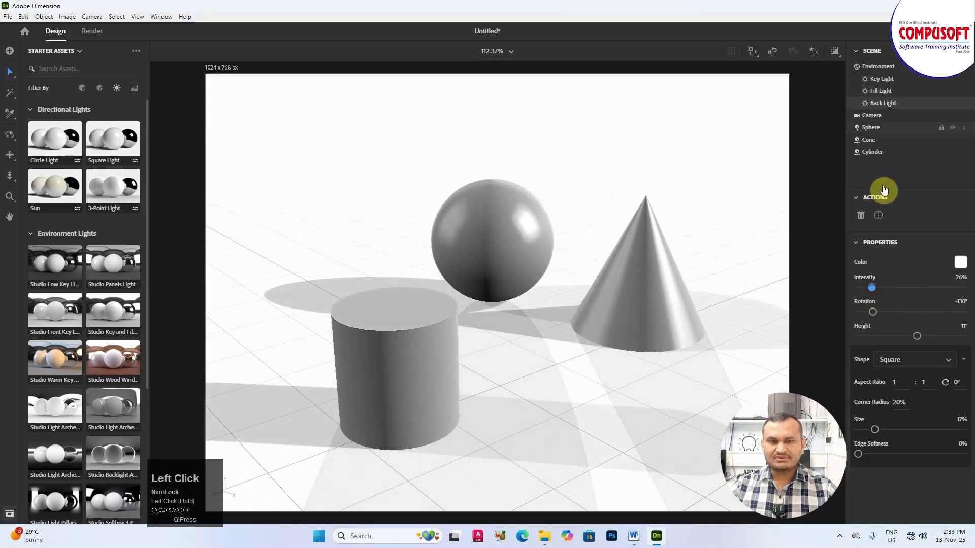
Set the Key Light's intensity to 109%, rotation to 163° and height to 23°.
left_click(881, 93)
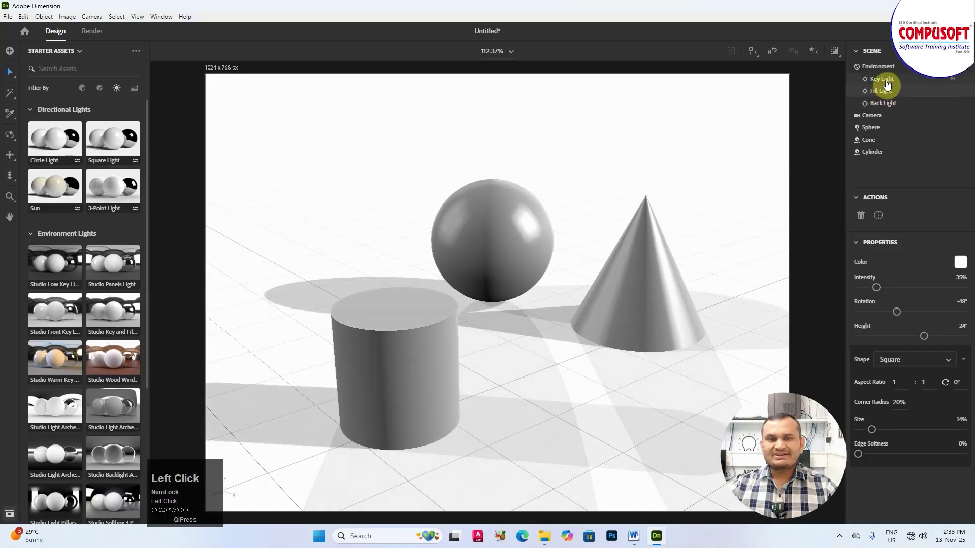
left_click(886, 80)
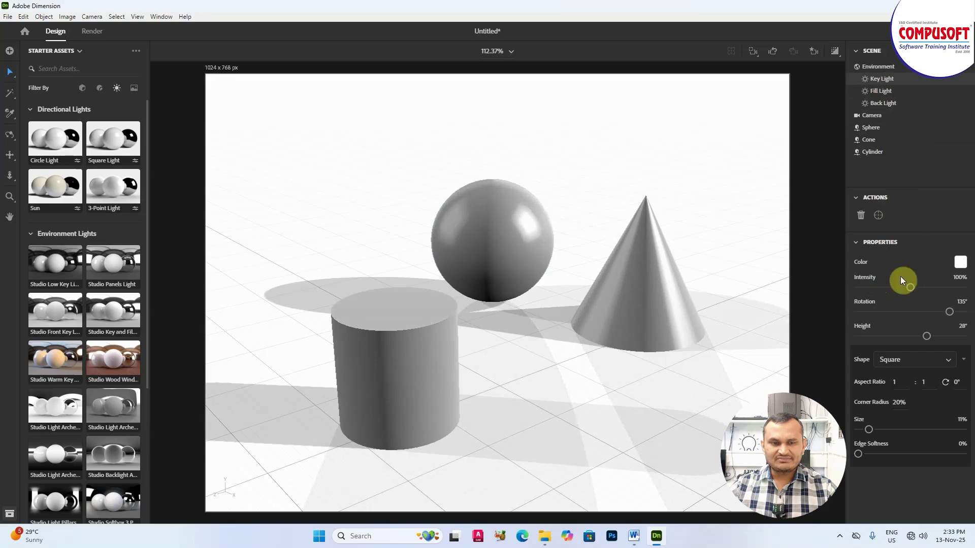
left_click_drag(910, 287, 924, 344)
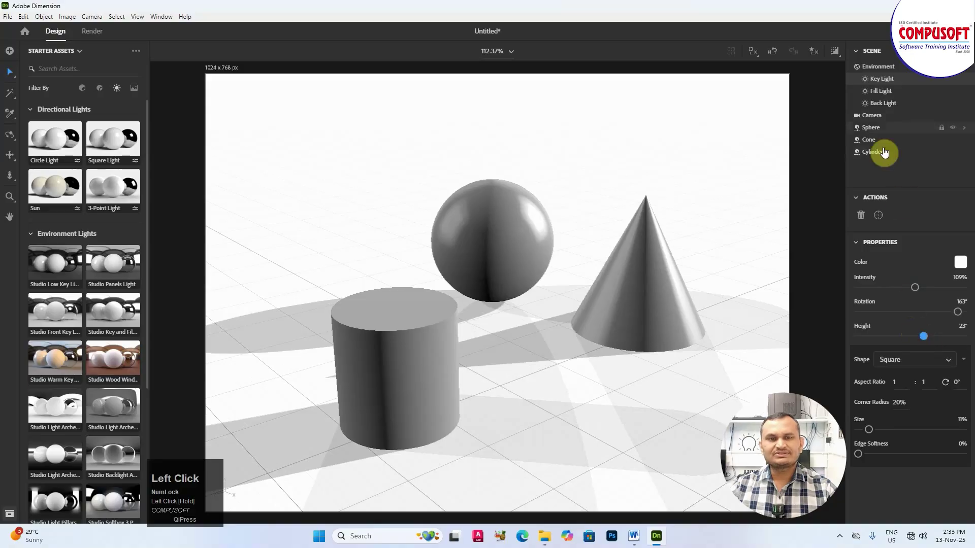
left_click(880, 83)
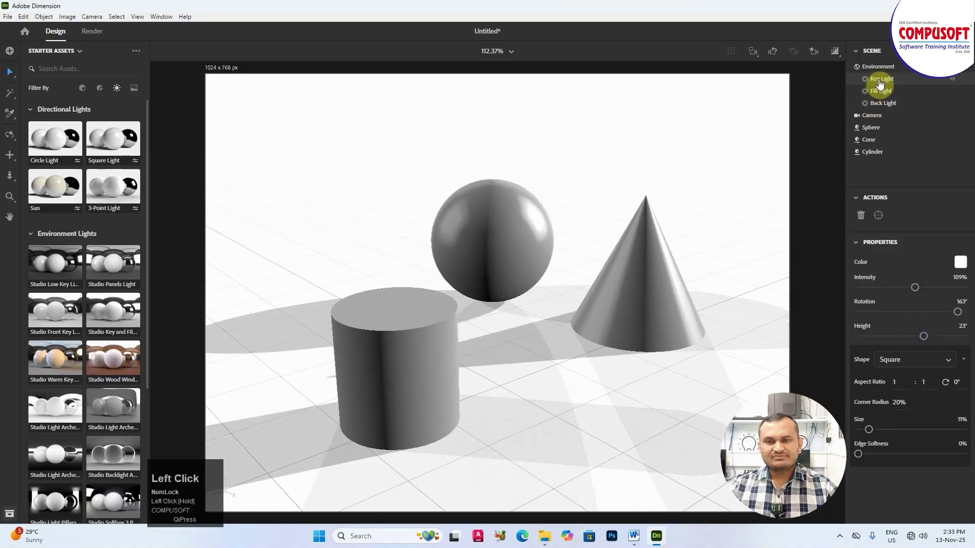
Set the Fill Light's intensity to 174%, rotation to -75°, height to 6°, edge softness to 46% and size to 1%.
left_click(877, 93)
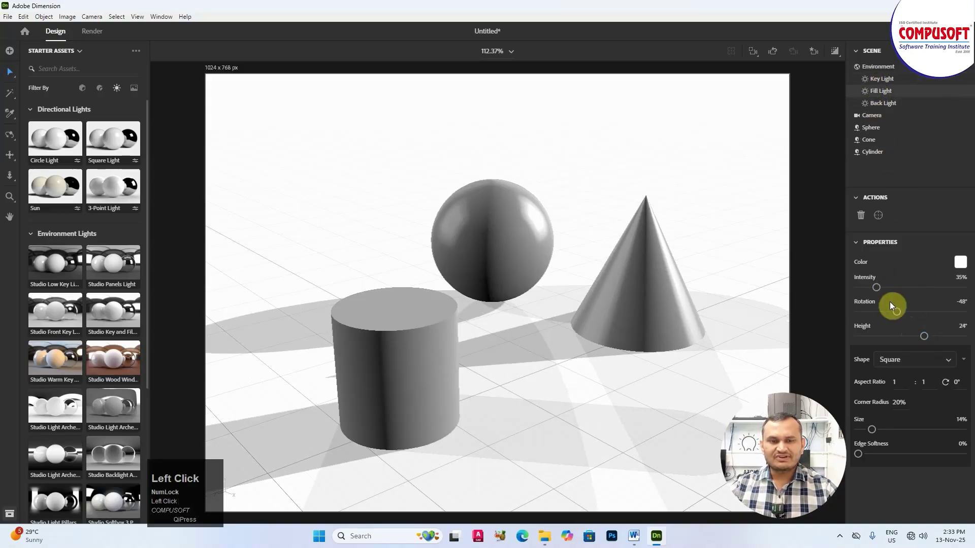
mouse_move(879, 288)
left_mouse_down()
mouse_move(947, 296)
mouse_move(881, 318)
mouse_move(914, 340)
mouse_move(889, 341)
mouse_move(959, 338)
mouse_move(905, 339)
mouse_move(914, 336)
left_mouse_up()
mouse_move(861, 456)
left_mouse_down()
mouse_move(891, 454)
mouse_move(879, 431)
mouse_move(854, 431)
left_mouse_up()
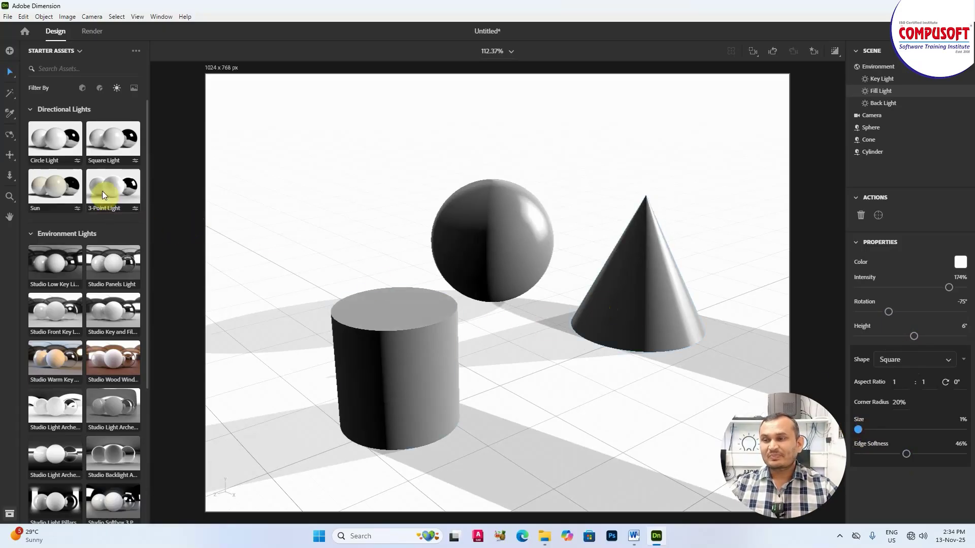
Add the Studio Wood environment light to the scene and set its intensity to 22%.
left_click(113, 360)
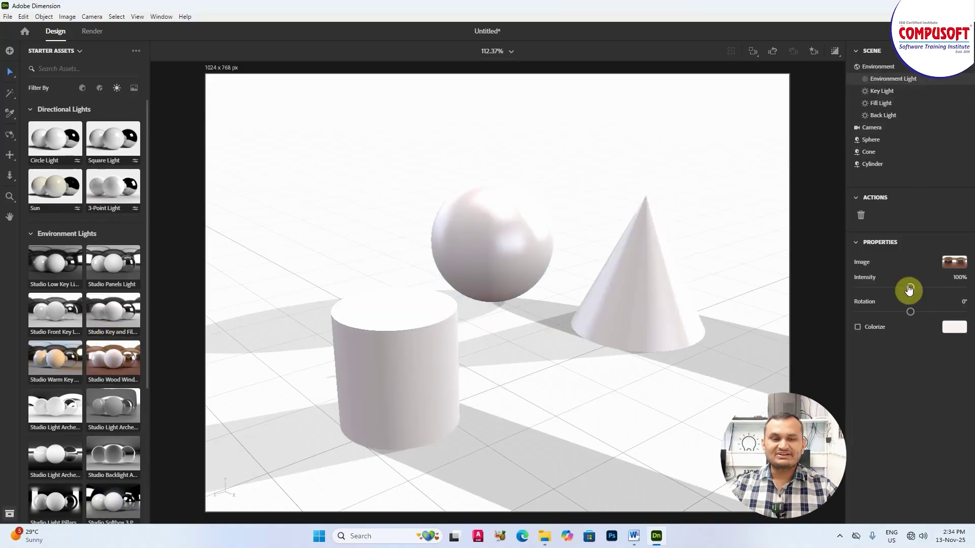
left_click_drag(909, 288, 870, 289)
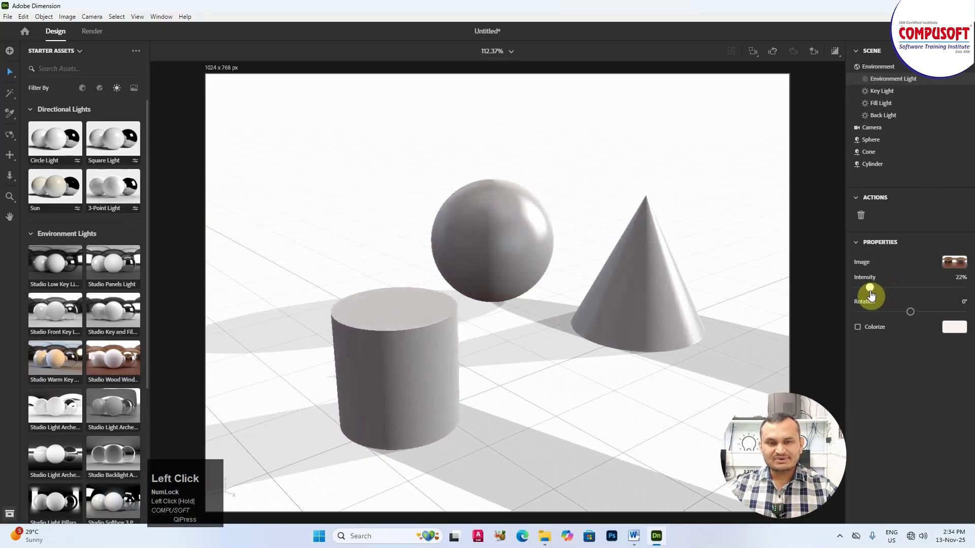
Set the Back Light's intensity to 14%.
left_click(886, 103)
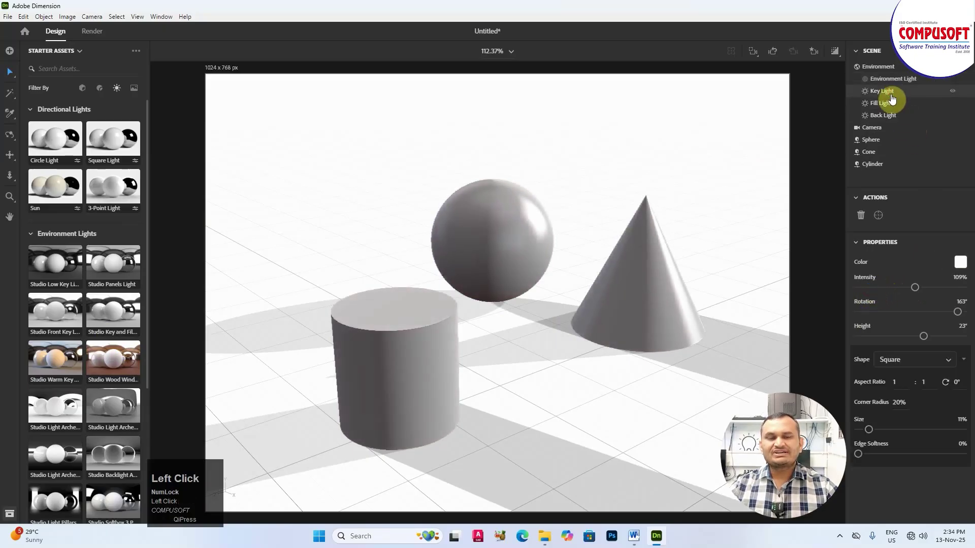
left_click(890, 115)
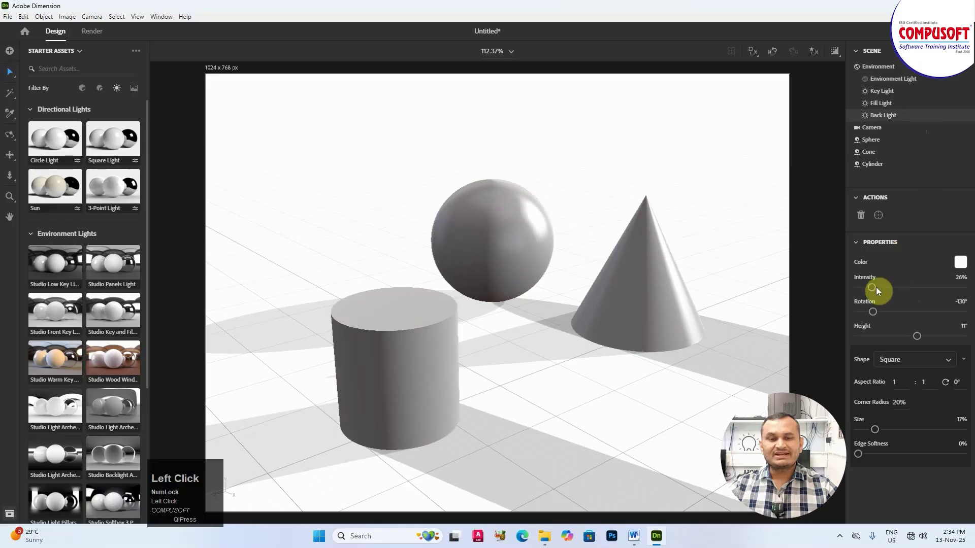
left_click_drag(876, 289, 869, 291)
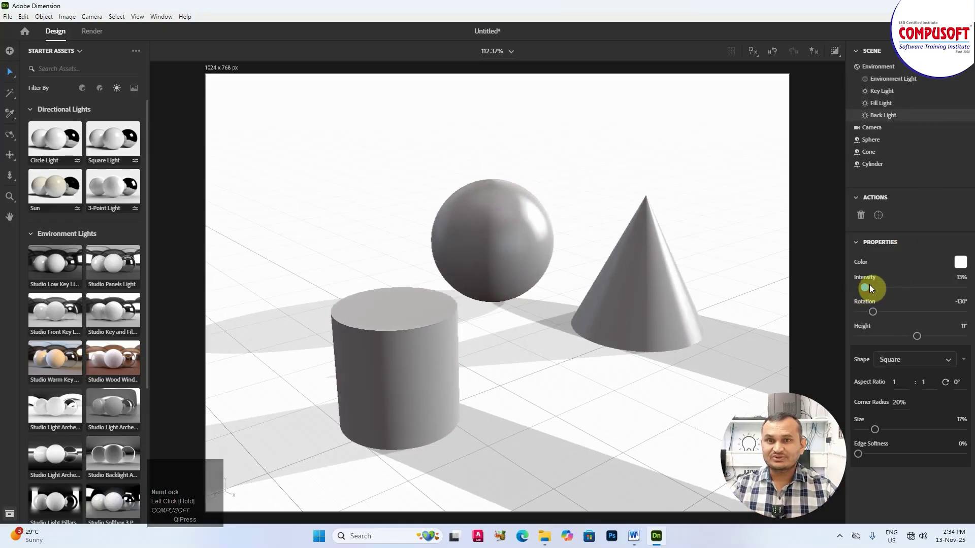
left_click(866, 288)
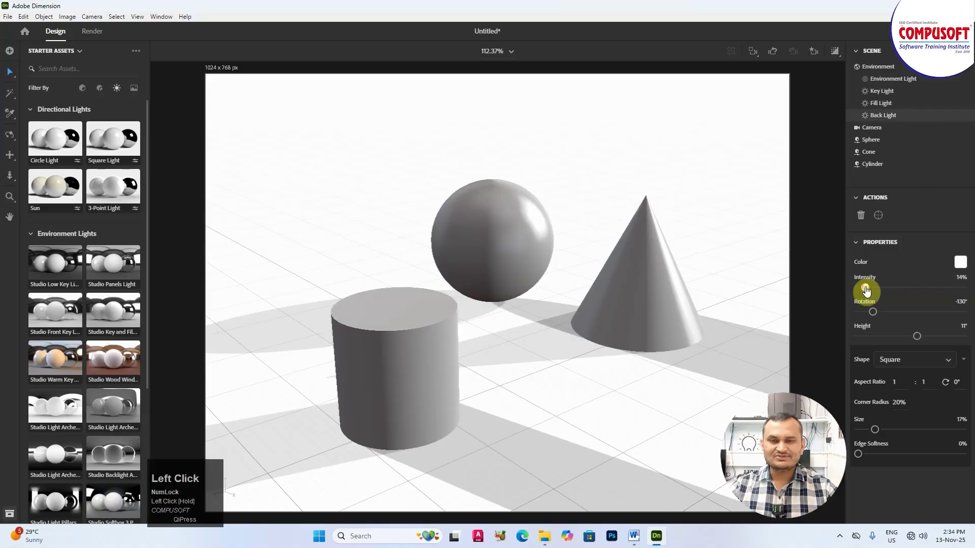